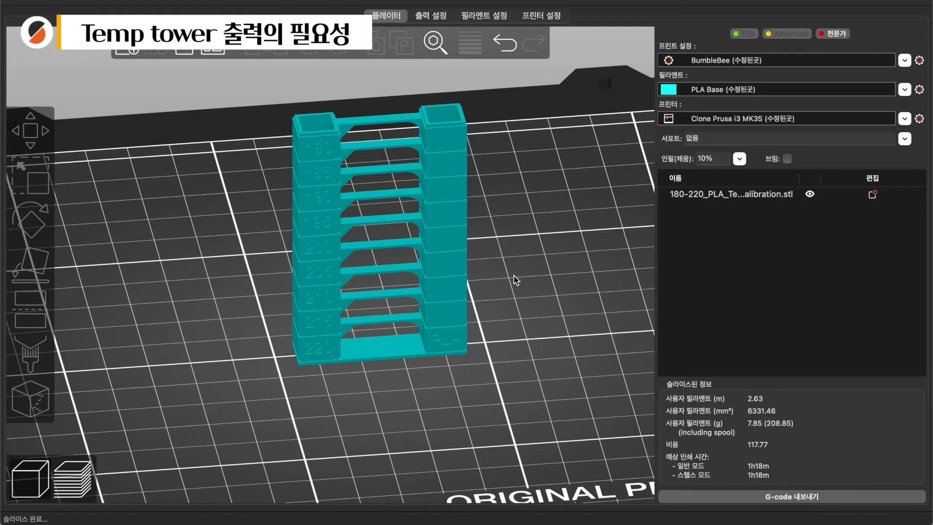
drag(513, 276, 500, 277)
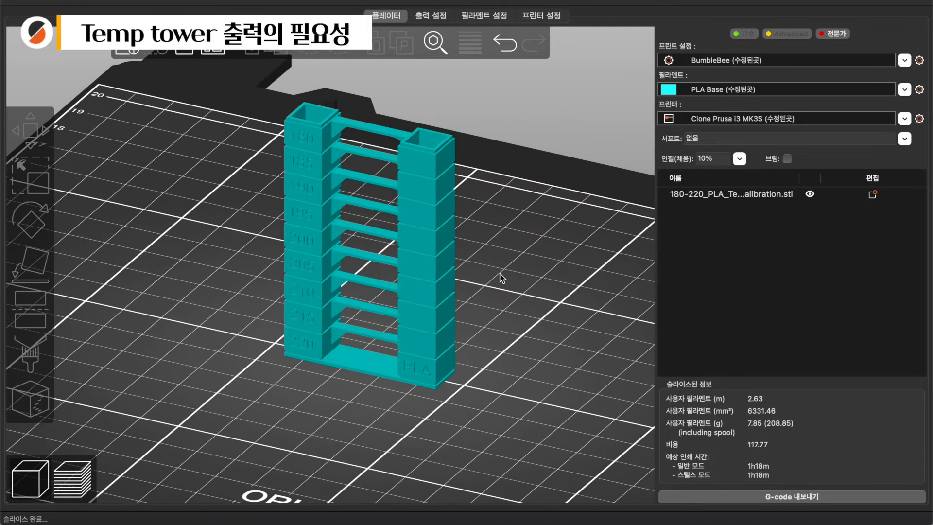
scroll(536, 297, up, 4)
scroll(544, 294, up, 3)
drag(552, 290, 558, 299)
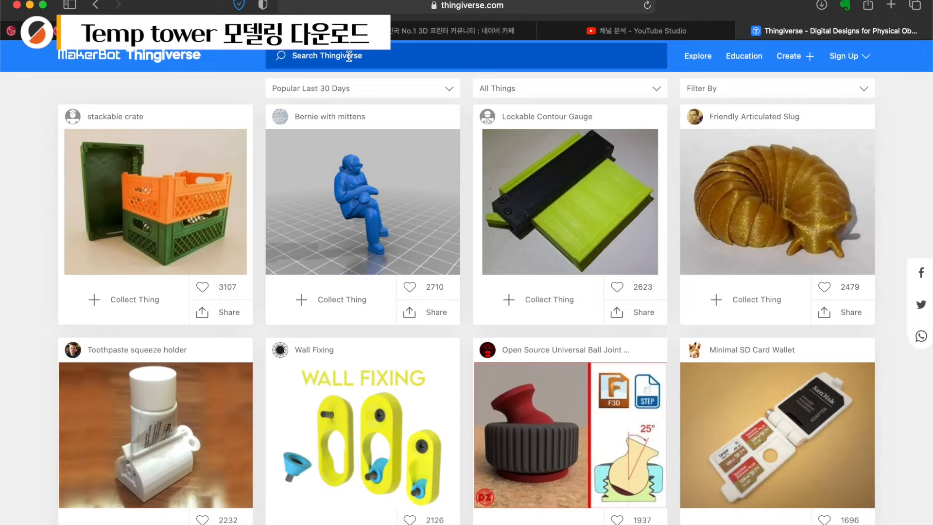
Step: Search Thingiverse in the browser for "temp tower" and open the Smart compact temperature calibration tower
click(350, 57)
text(temp tower)
key(Return)
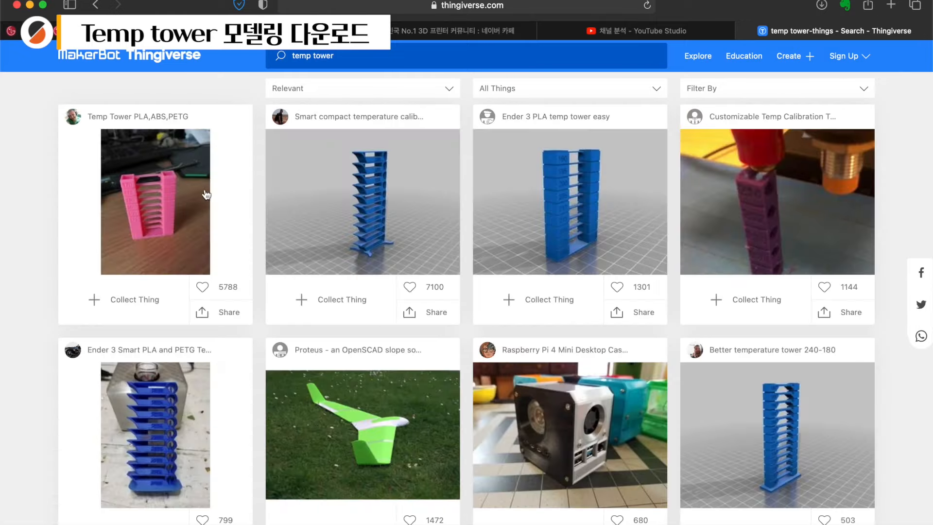
scroll(693, 323, down, 10)
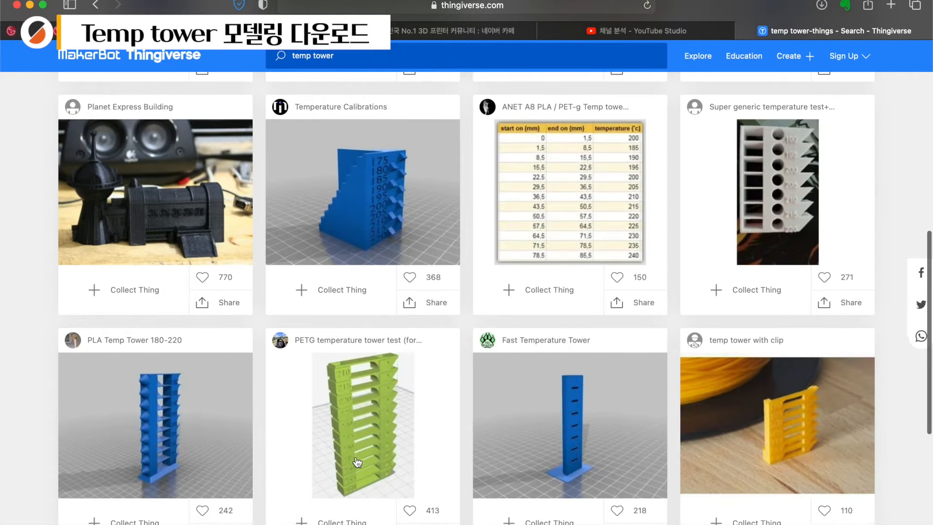
scroll(531, 467, up, 10)
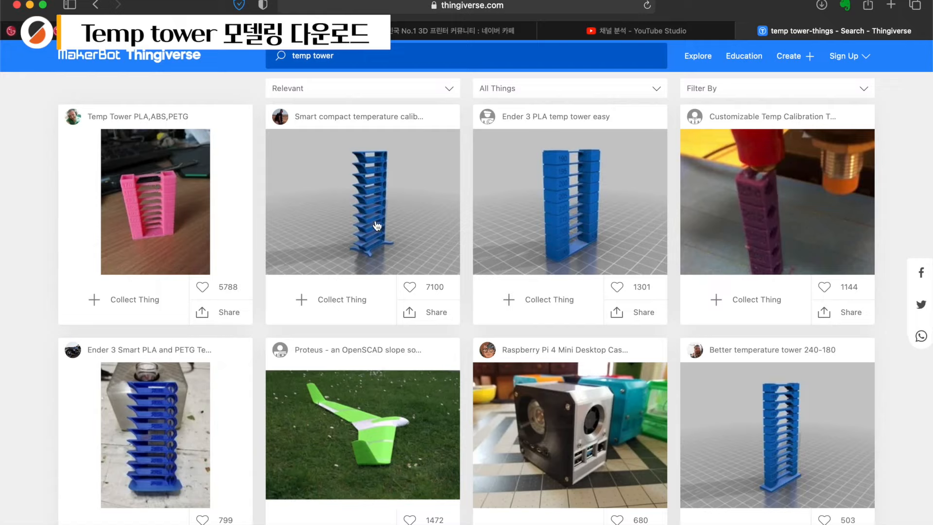
click(376, 194)
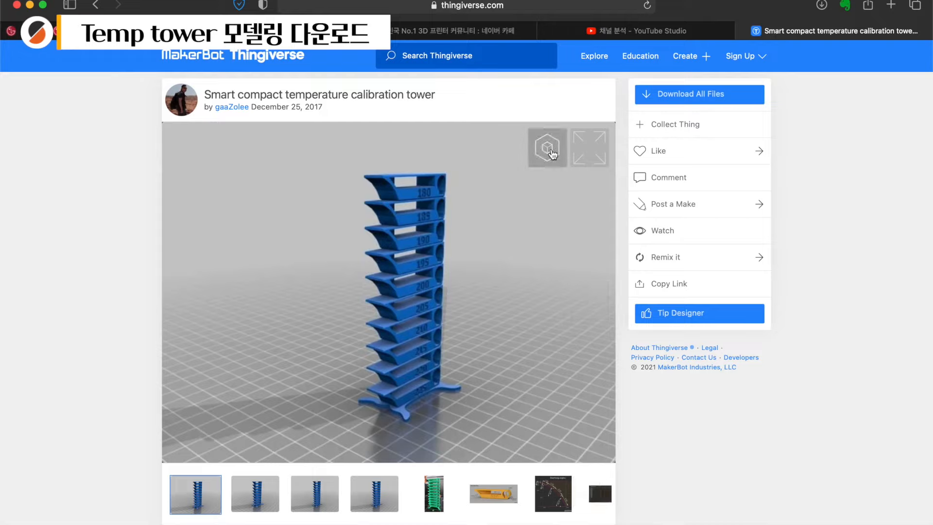
Step: Open the Thing Files of the Smart compact temperature calibration tower and review the files offered for each filament type
scroll(453, 440, down, 5)
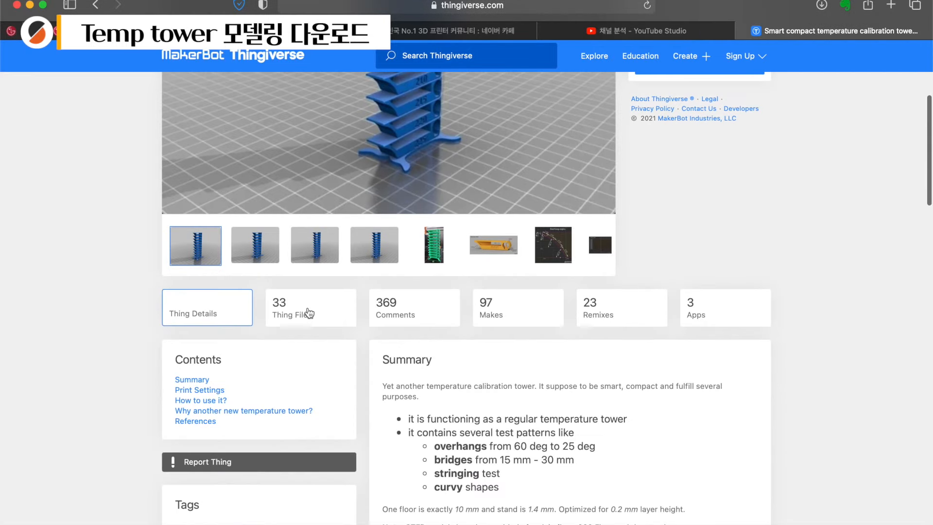
click(308, 307)
scroll(384, 446, down, 6)
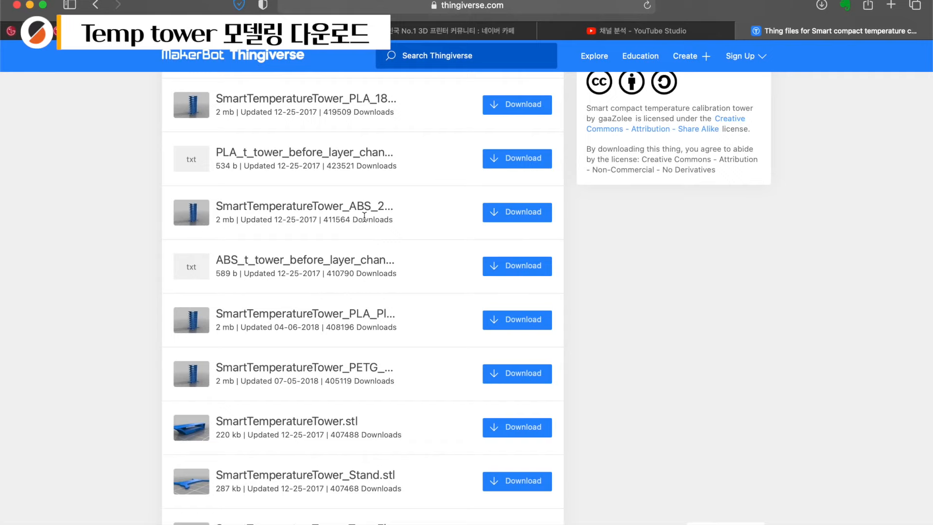
scroll(363, 366, down, 3)
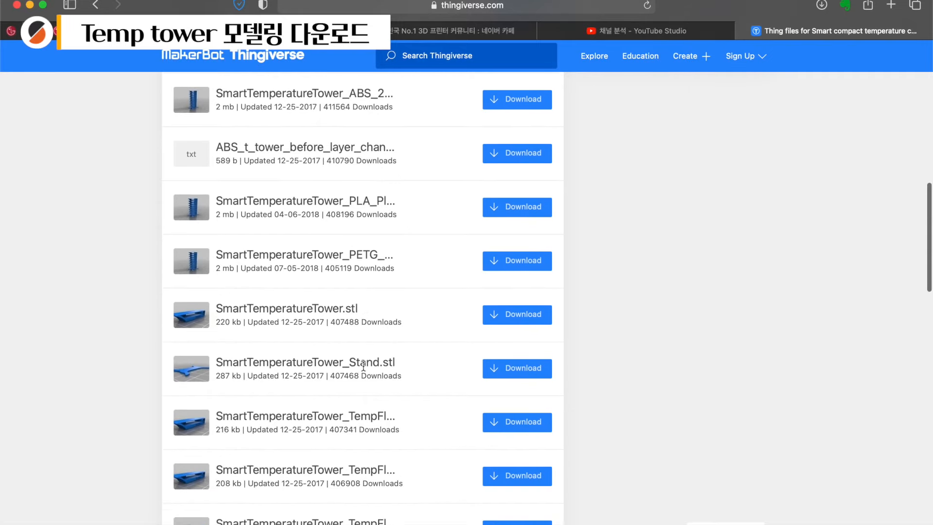
scroll(363, 365, up, 3)
scroll(415, 234, up, 3)
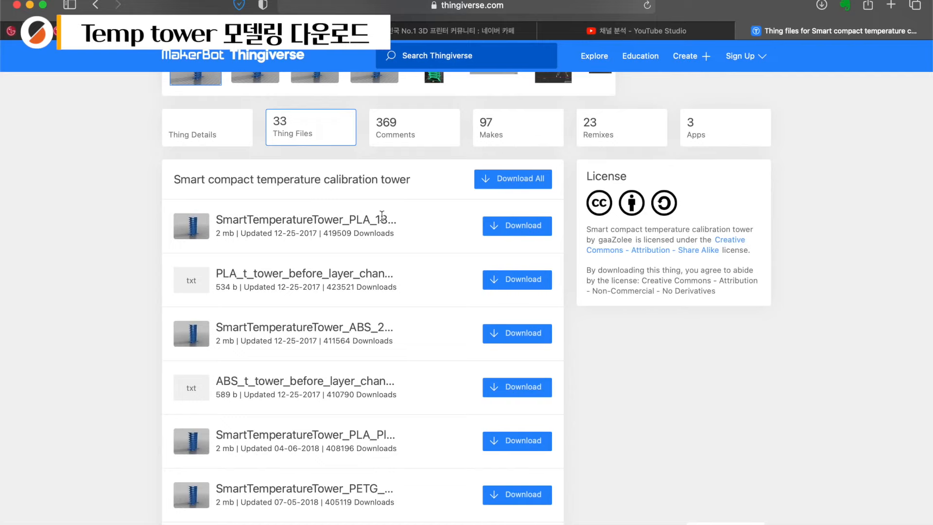
scroll(382, 215, up, 1)
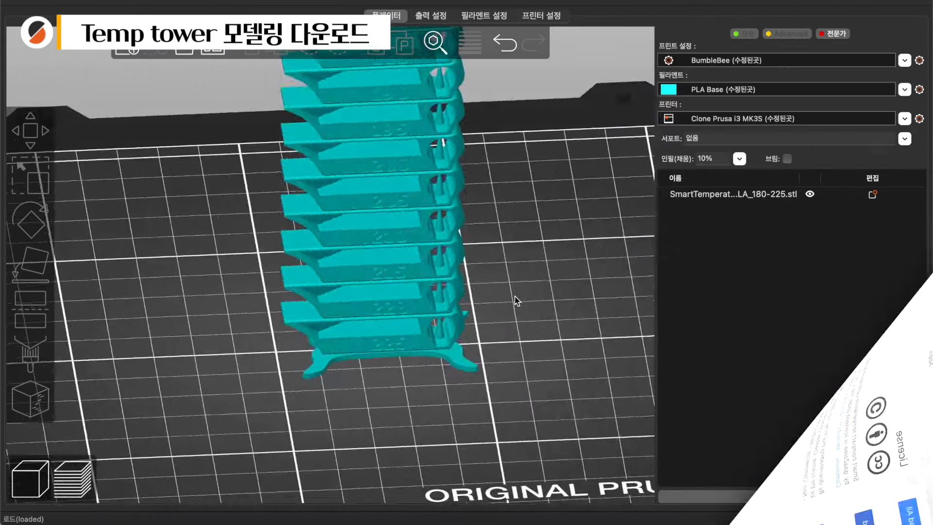
Step: Switch to PrusaSlicer and examine the SmartTemperatureTower PLA 180-225 model's overhangs, bridges, cones and temperature labels from several angles
mouse_move(514, 302)
mouse_down()
mouse_move(493, 277)
mouse_move(514, 284)
mouse_up()
scroll(497, 276, up, 3)
scroll(514, 284, down, 3)
scroll(327, 267, up, 3)
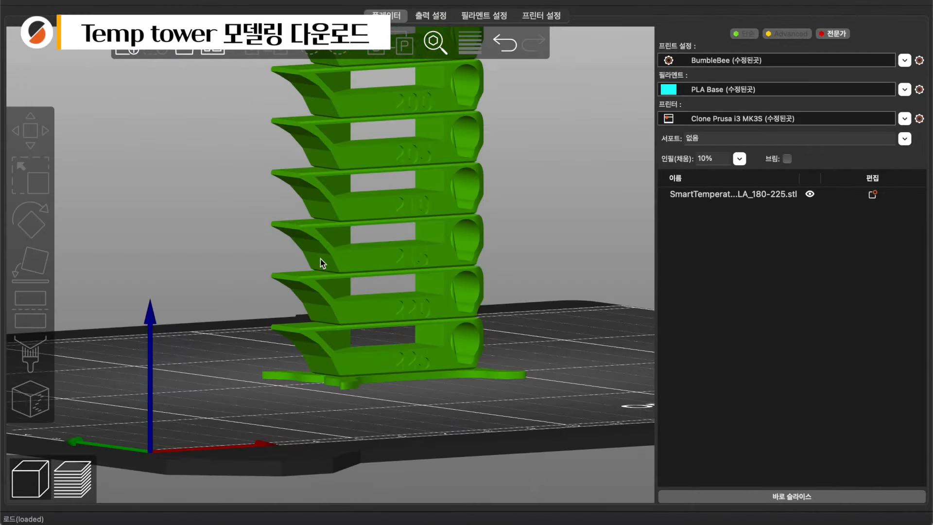
drag(232, 259, 287, 257)
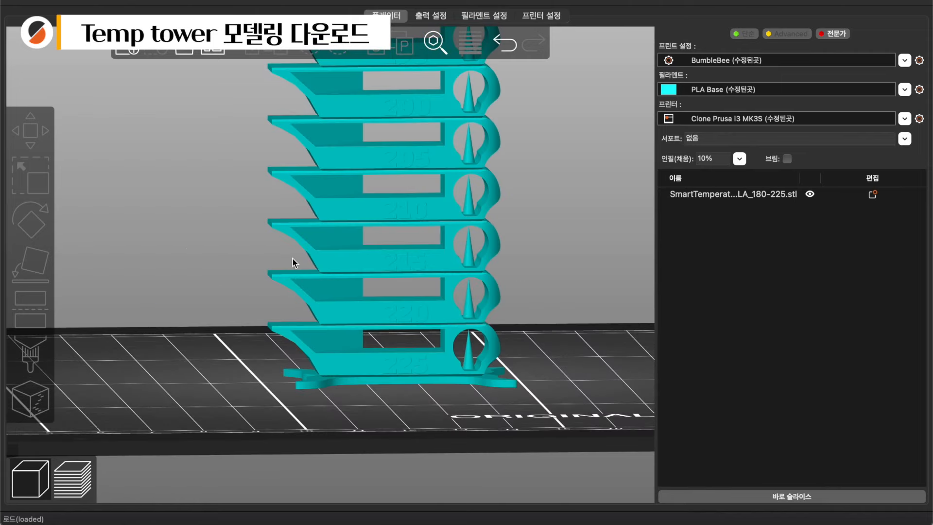
mouse_move(177, 249)
mouse_down()
mouse_move(176, 258)
mouse_move(171, 238)
mouse_up()
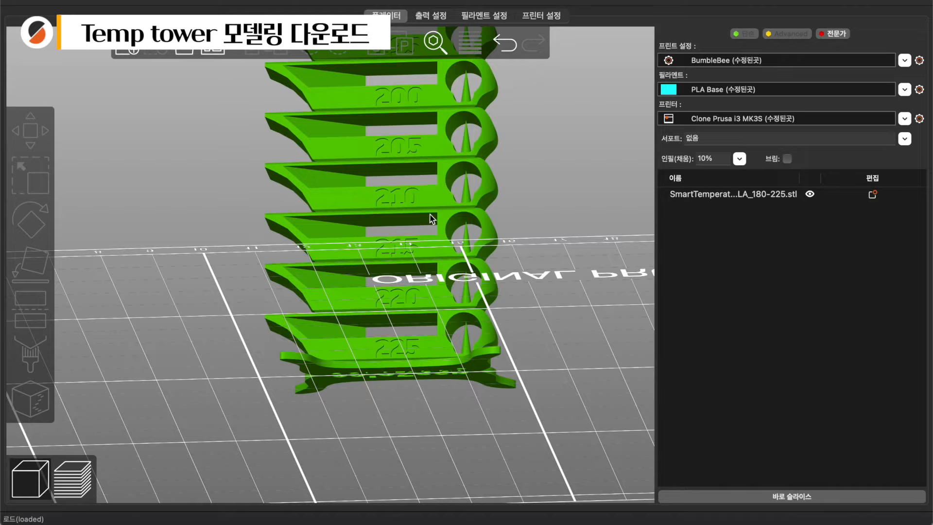
drag(551, 201, 559, 200)
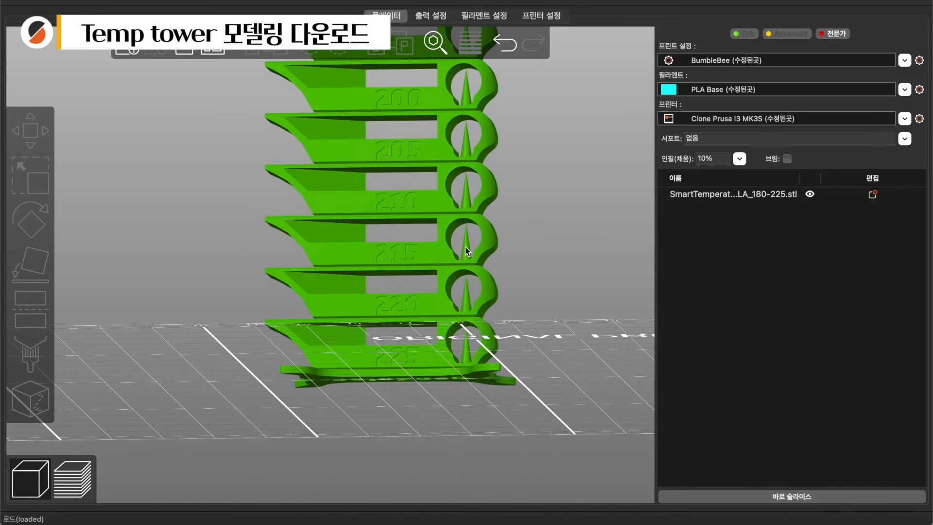
drag(491, 219, 541, 244)
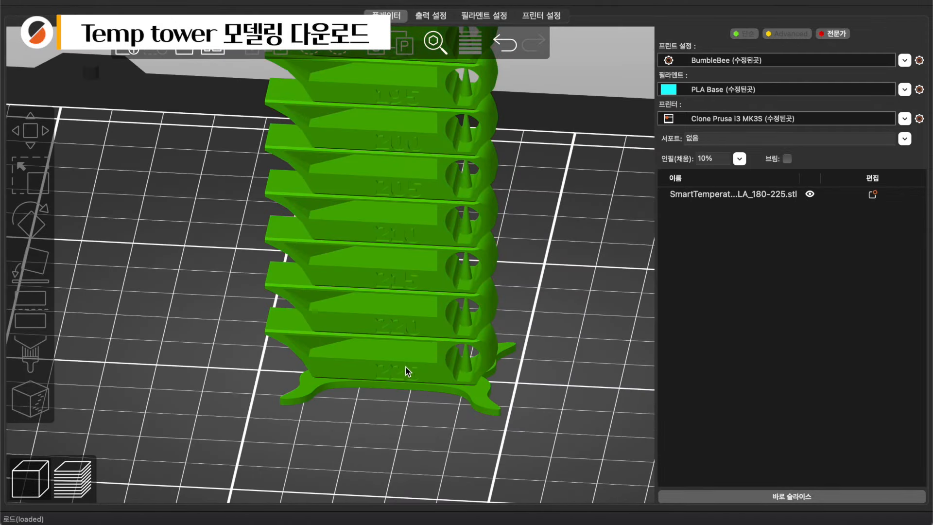
scroll(527, 265, down, 3)
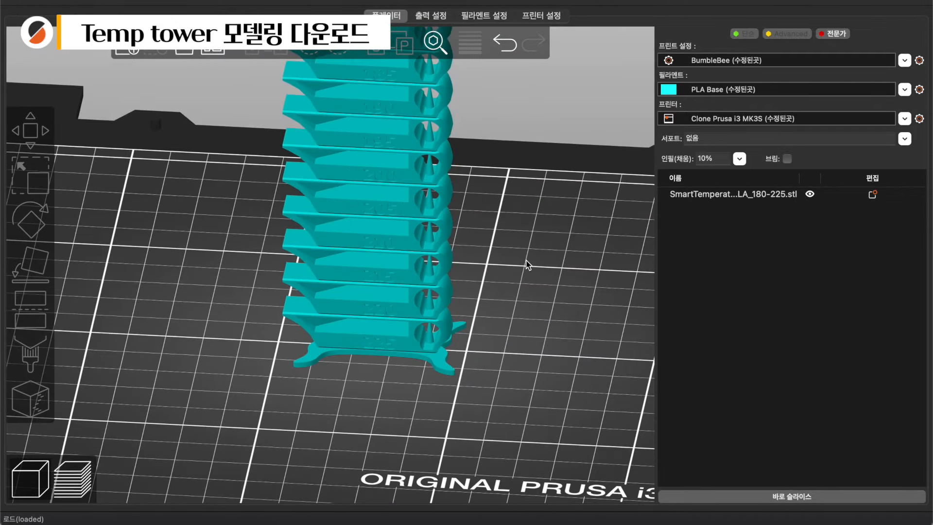
right_drag(526, 261, 523, 395)
scroll(402, 118, up, 5)
scroll(420, 153, down, 10)
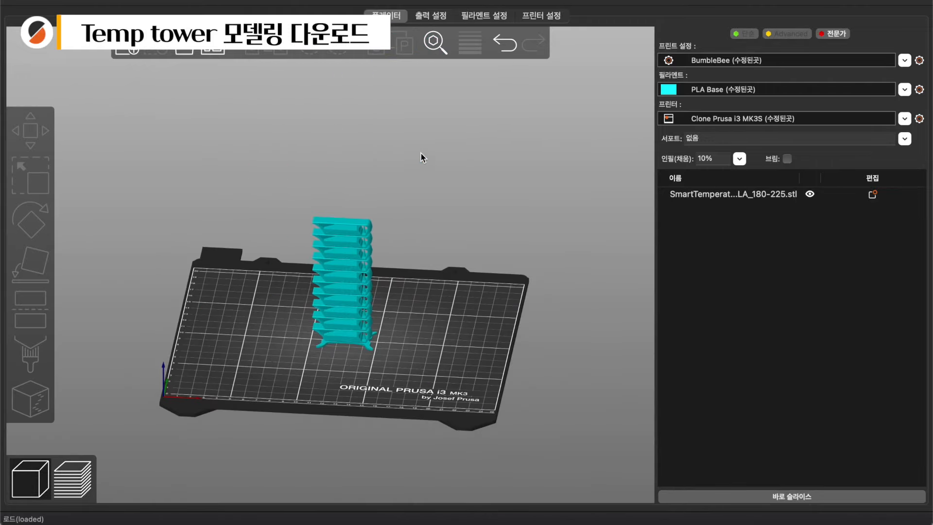
drag(385, 324, 408, 267)
scroll(408, 266, up, 2)
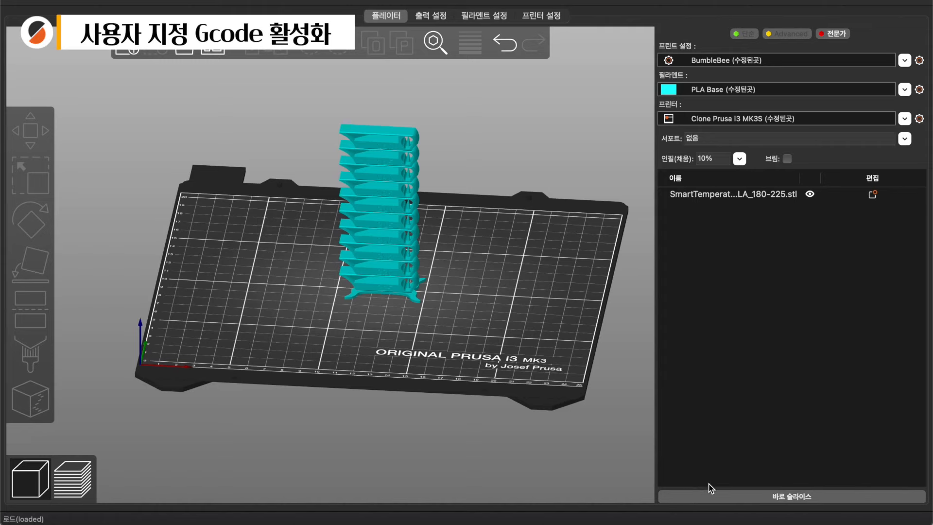
Step: Slice the temperature tower and lower the layer preview to the 58.21 mm layer
click(725, 494)
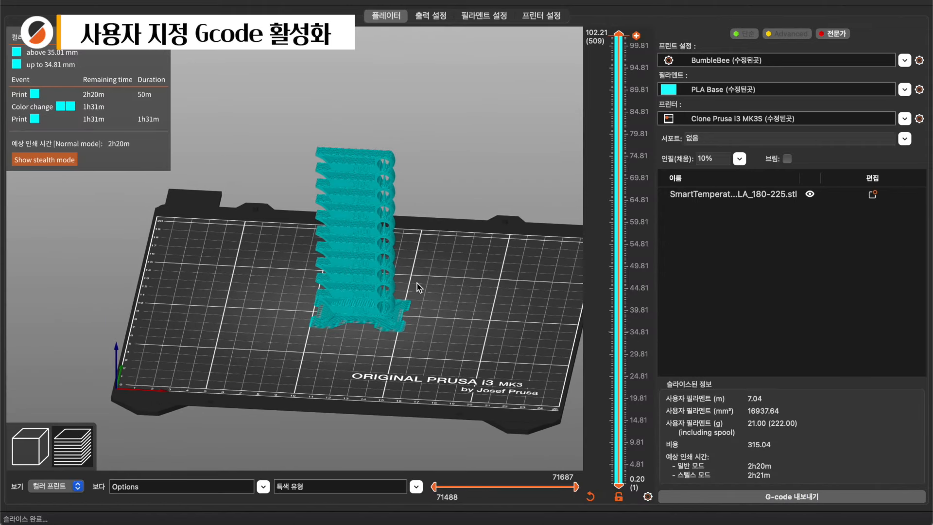
scroll(417, 283, up, 8)
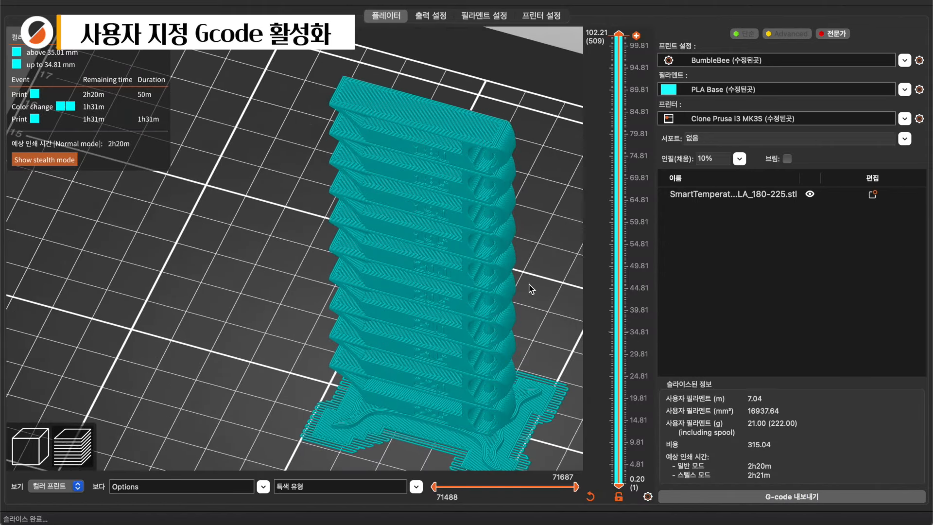
right_drag(531, 285, 454, 268)
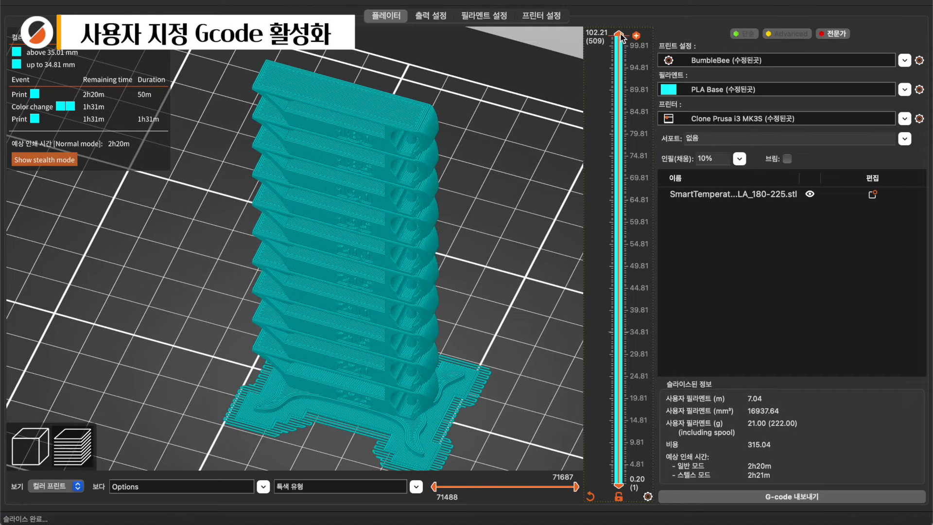
drag(620, 36, 591, 134)
drag(591, 107, 637, 233)
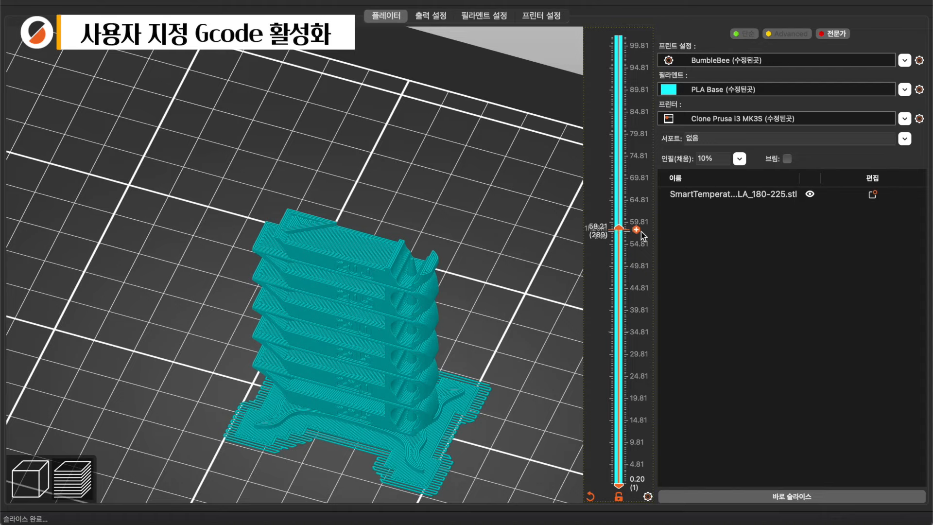
Step: Try adding a colour change at the 58.21 mm layer and remove it again
click(637, 230)
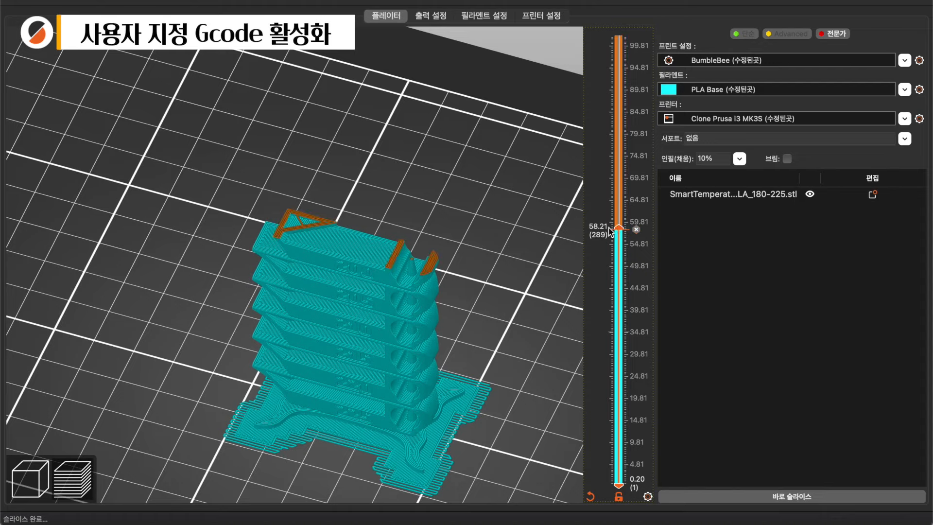
mouse_move(619, 231)
mouse_down()
mouse_move(620, 54)
mouse_move(620, 231)
mouse_up()
click(637, 231)
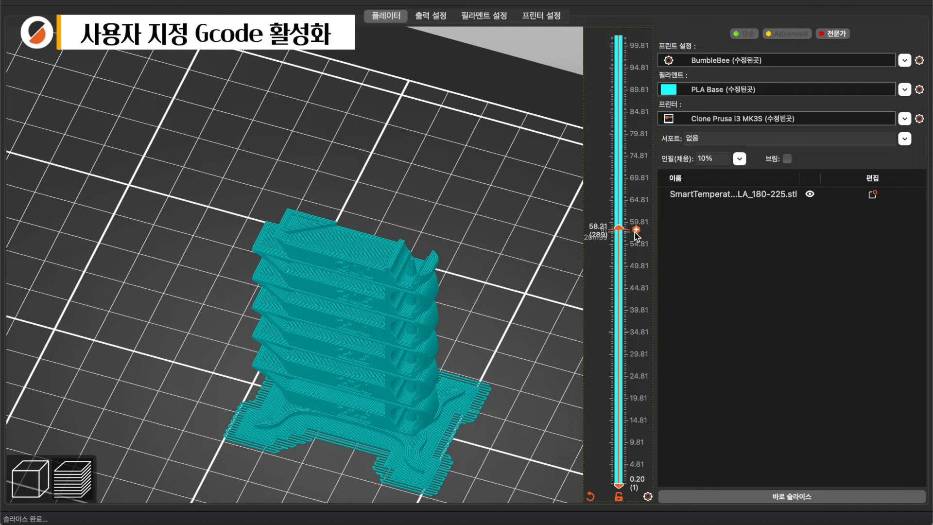
Step: View the colour change, pause print and custom G-code options for the current layer, including at the 61.41 mm layer
right_click(636, 230)
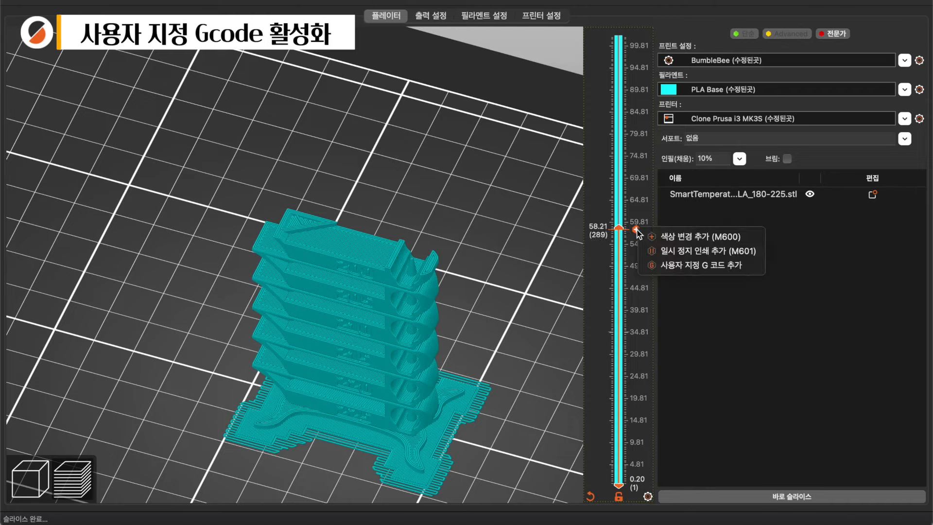
click(497, 224)
drag(620, 229, 638, 224)
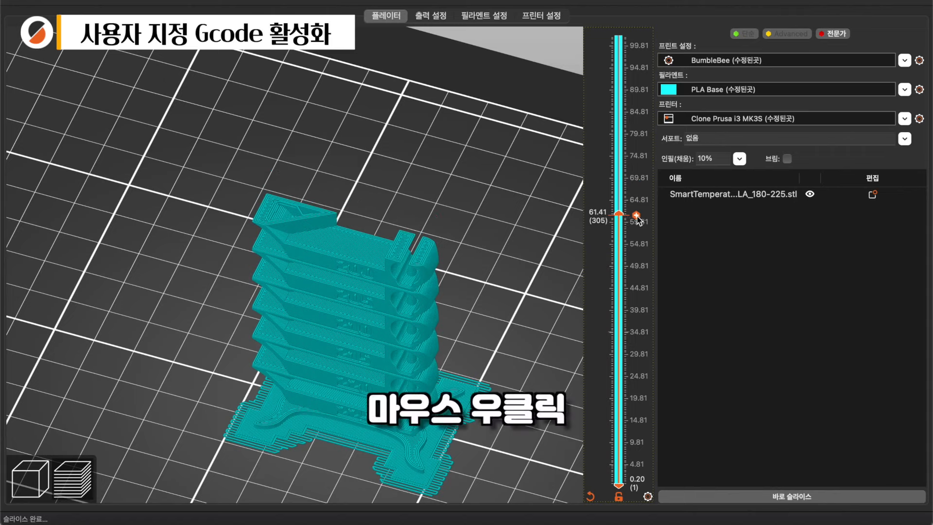
right_click(637, 216)
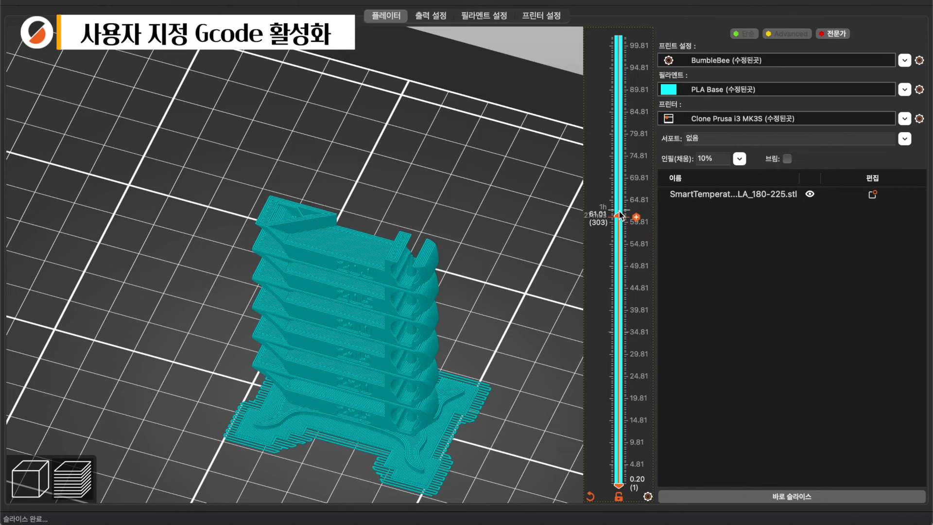
Step: Raise the layer preview to 98.61 mm and inspect the temperature numbers on the tower's floors
drag(619, 217, 619, 50)
drag(468, 238, 483, 146)
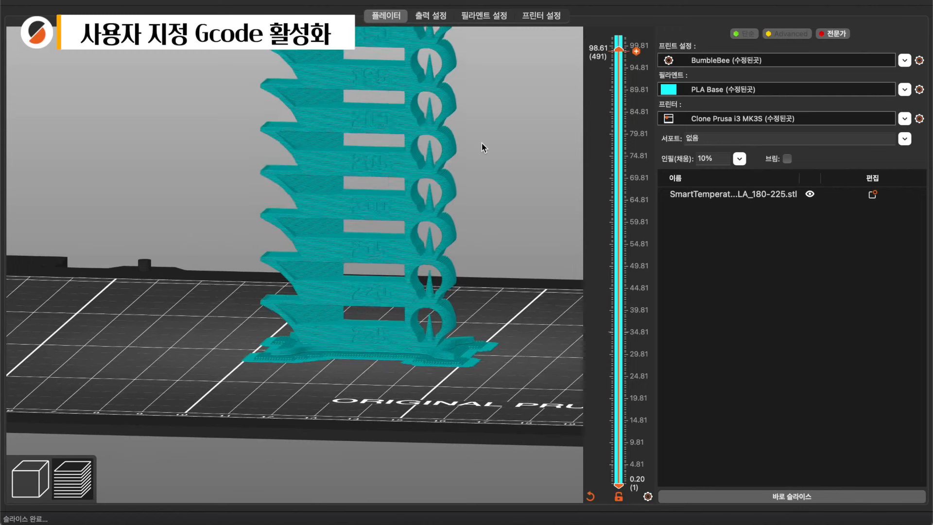
scroll(484, 141, up, 2)
middle_drag(503, 155, 481, 152)
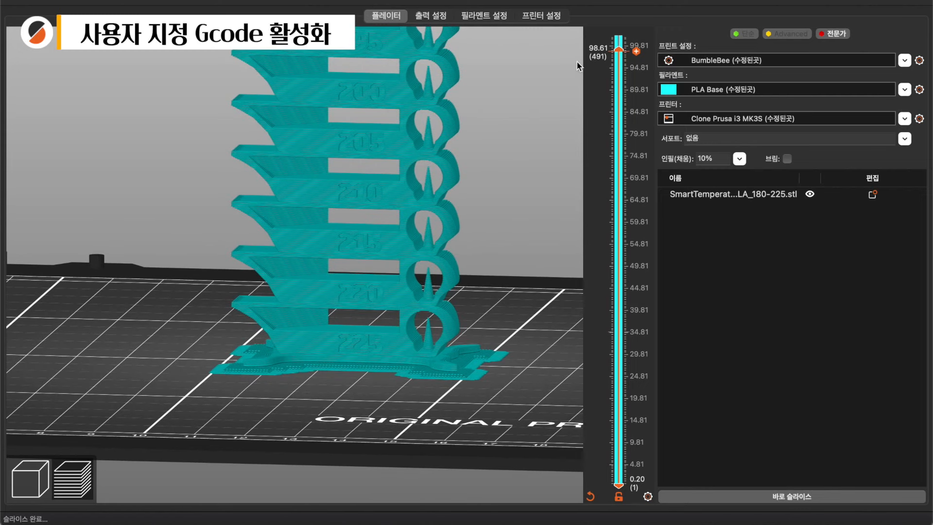
Step: Lower the layer preview to the 2.41 mm layer and start adding a custom G-code there
drag(620, 49, 626, 477)
key(z)
key(Down)
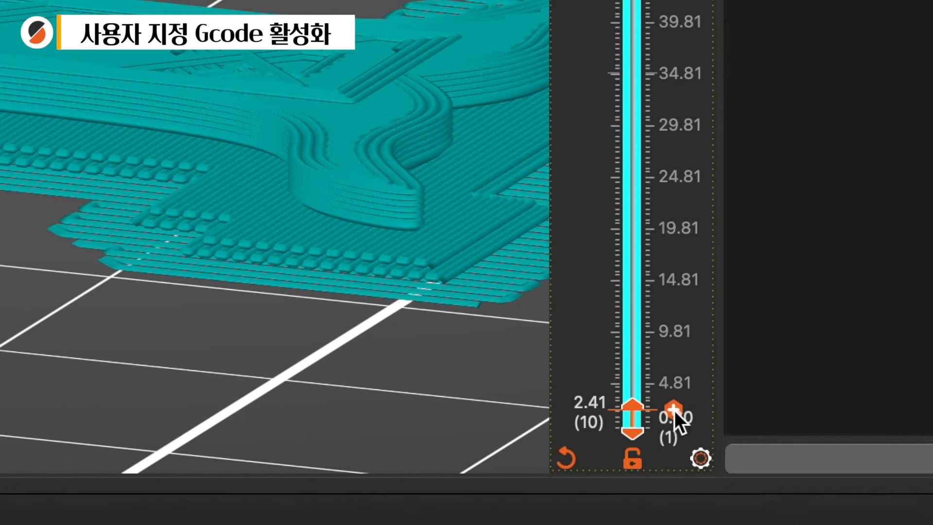
right_click(635, 476)
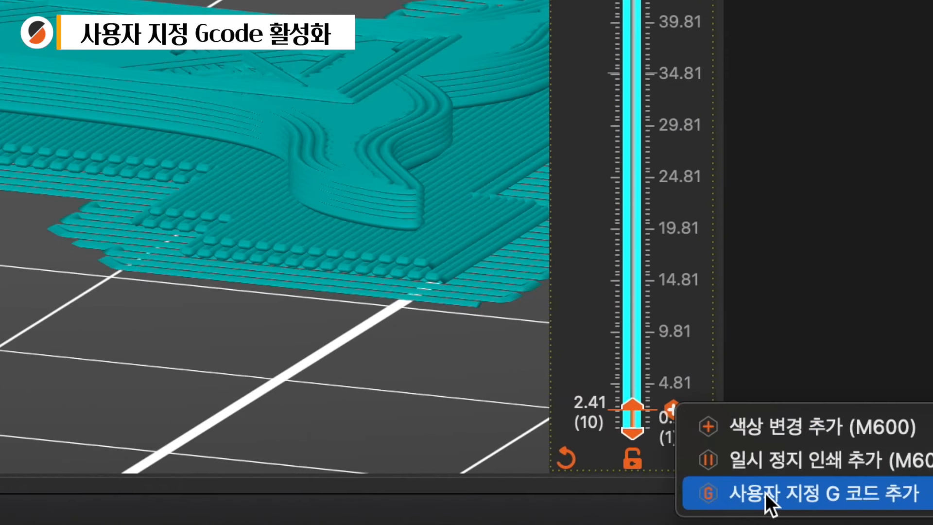
click(780, 493)
Step: Replace the custom G-code text for the 2.41 mm layer with M104 S225
text(M104 S200)
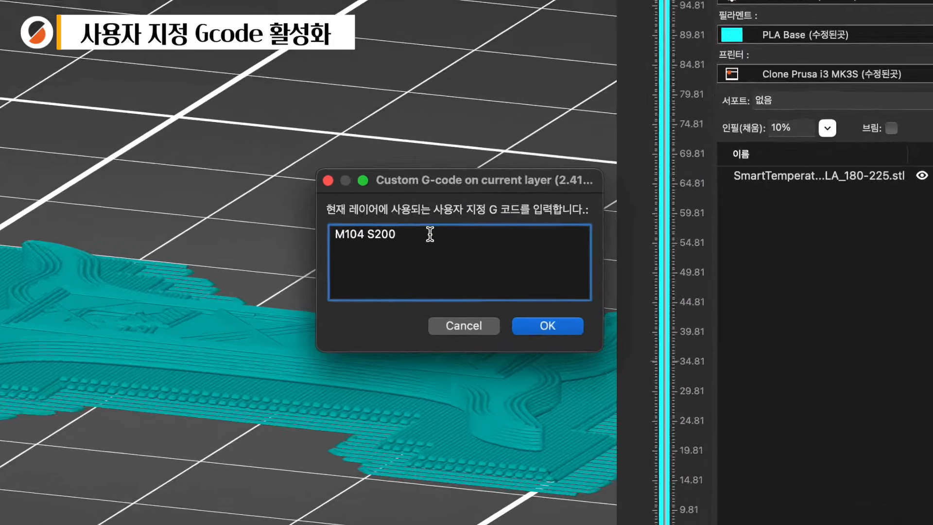
triple_click(444, 237)
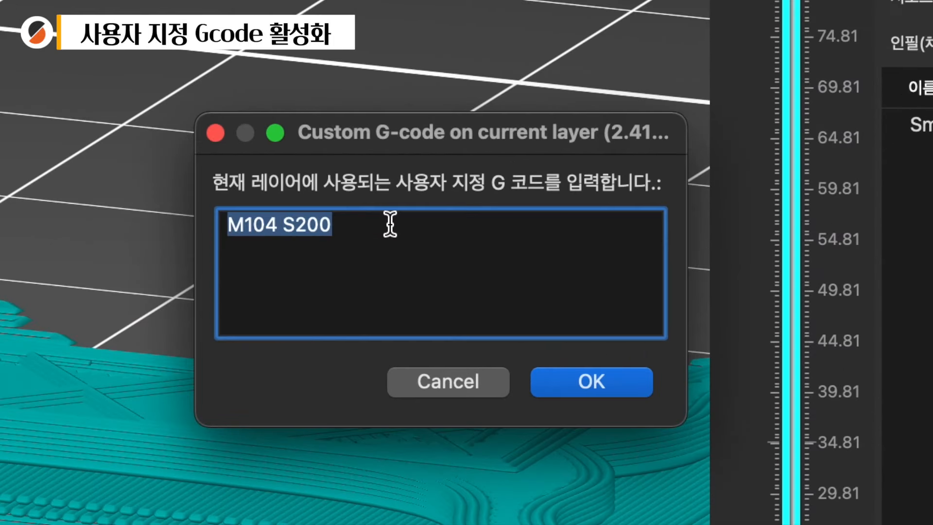
key(BackSpace)
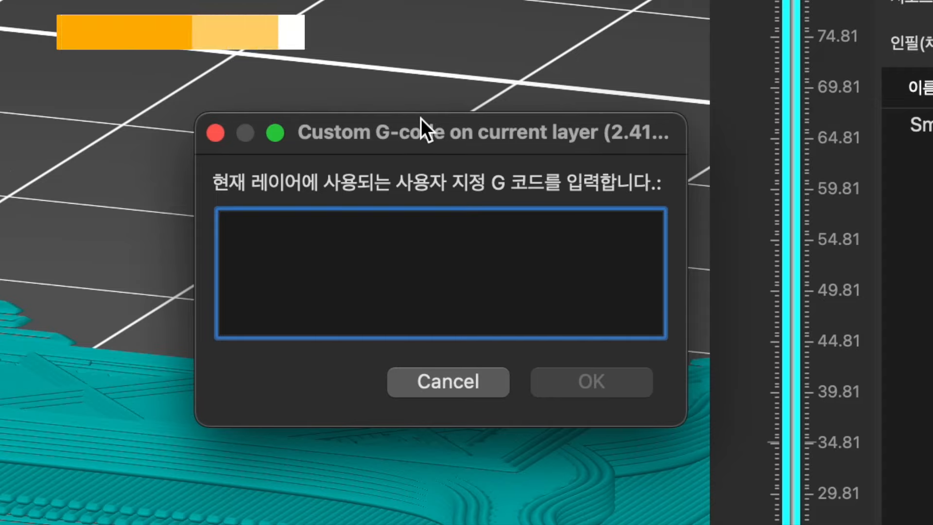
text(M)
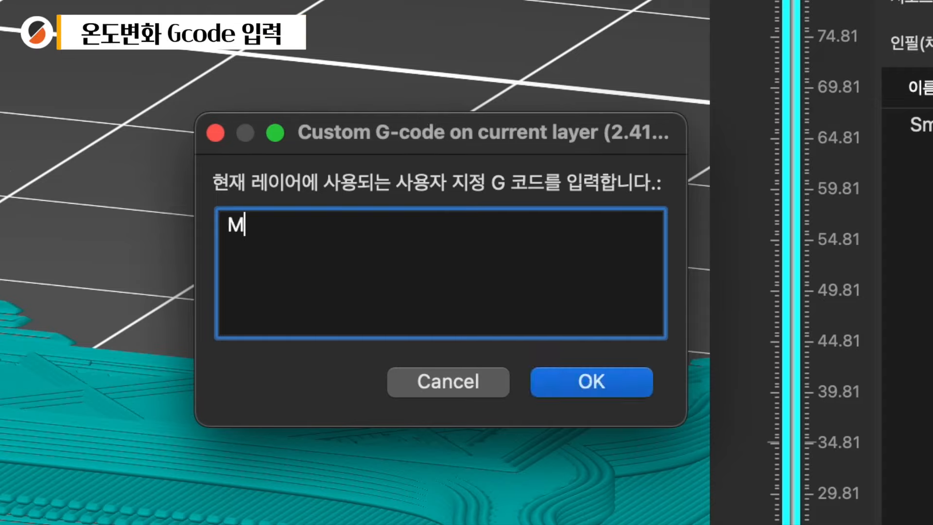
text(104)
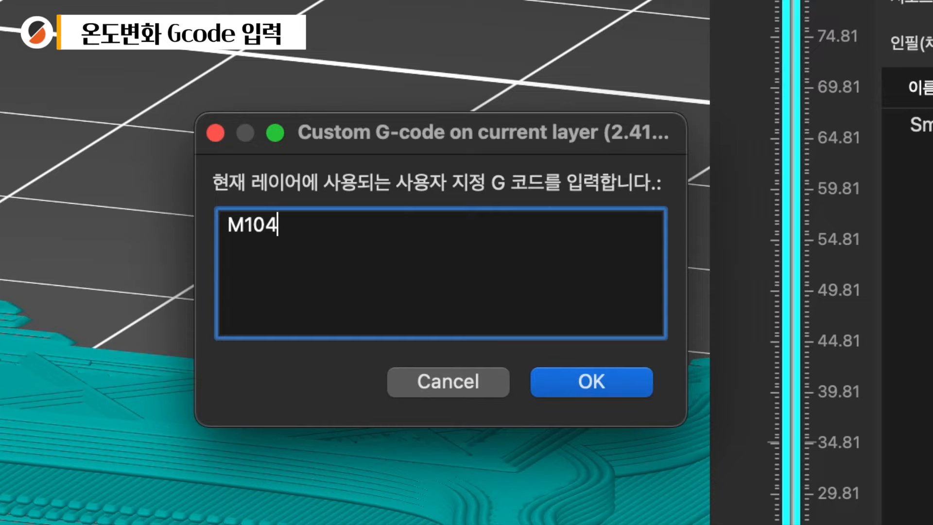
text( S225)
Step: Try adding M109 S225 as a second line of the 2.41 mm layer's custom G-code and remove it again
key(Return)
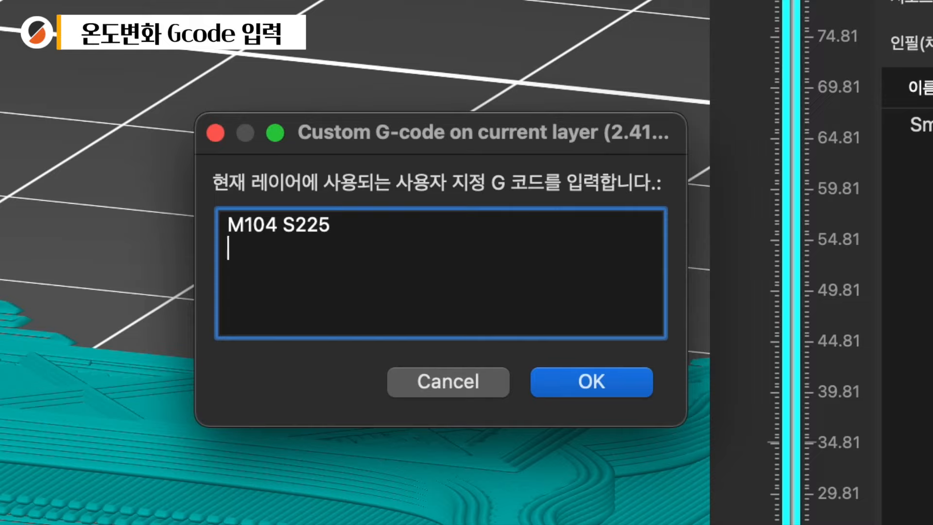
key(BackSpace)
key(Return)
text(M10)
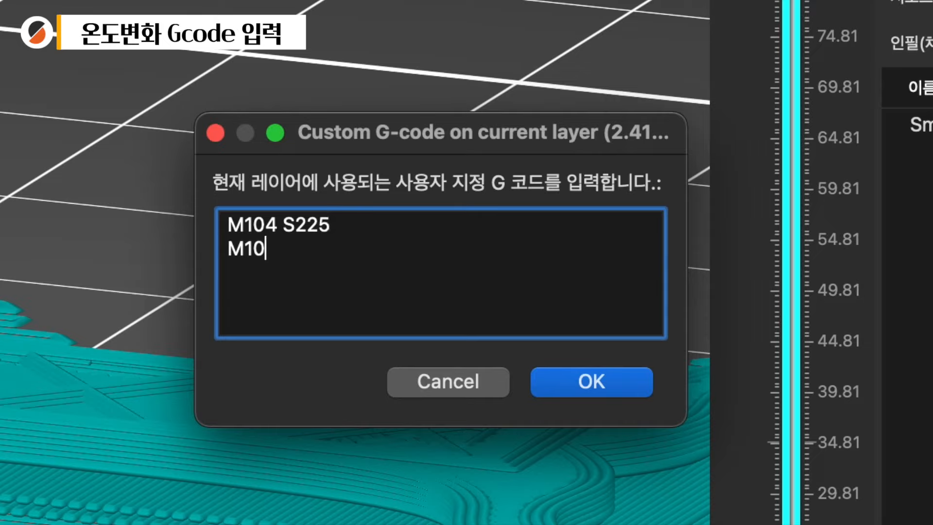
text(9 S225)
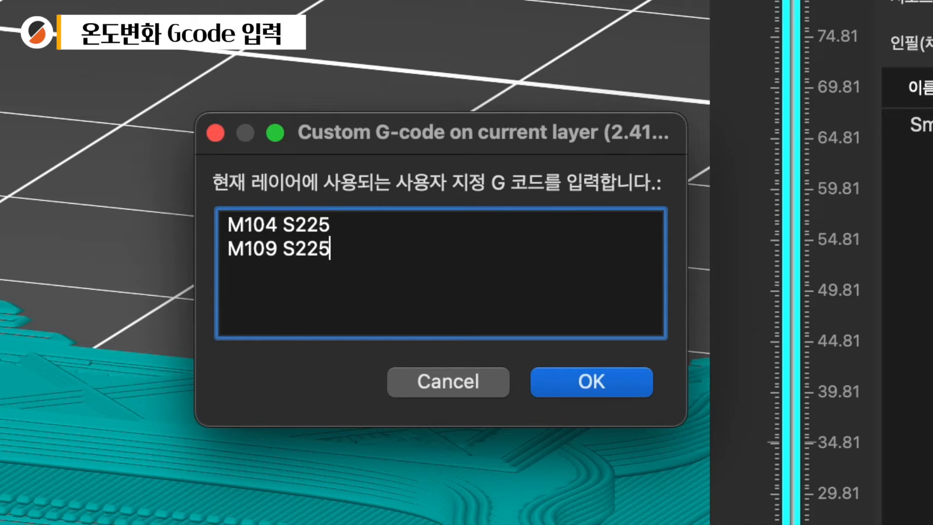
drag(242, 250, 350, 252)
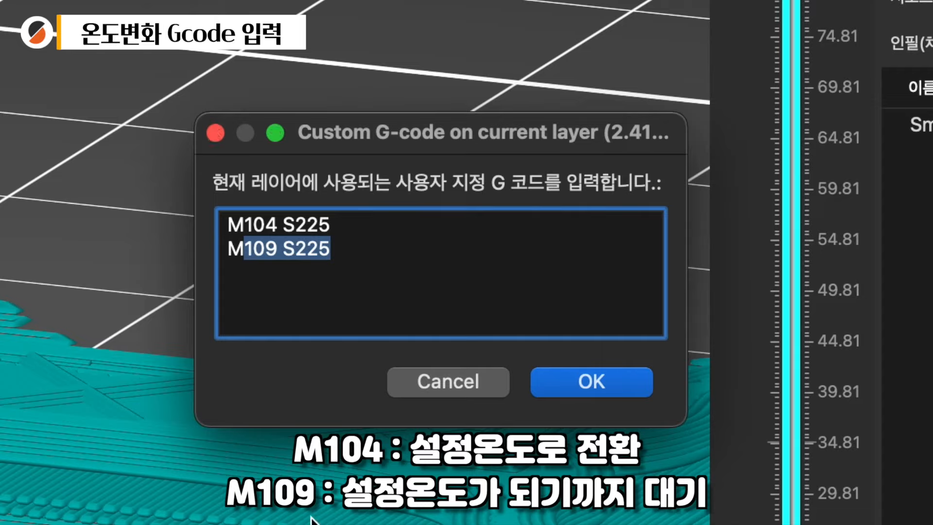
click(361, 249)
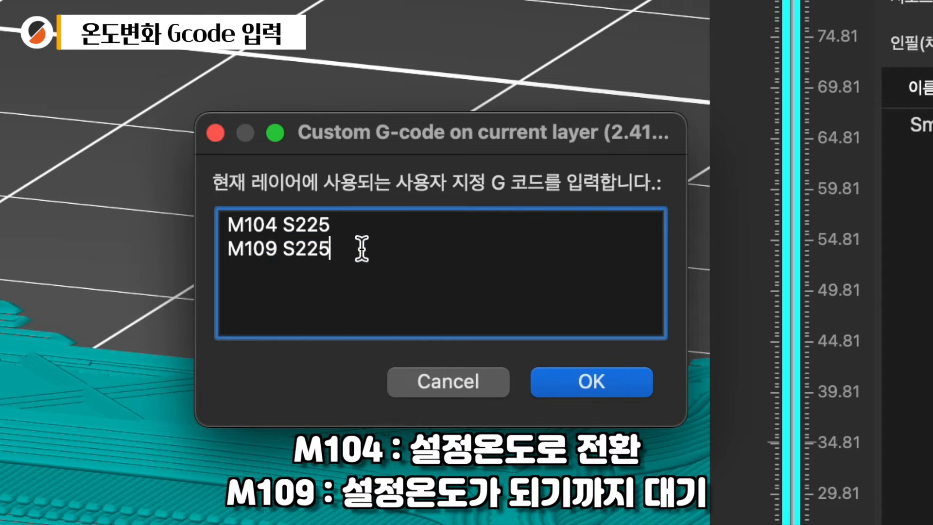
drag(362, 248, 154, 250)
key(BackSpace)
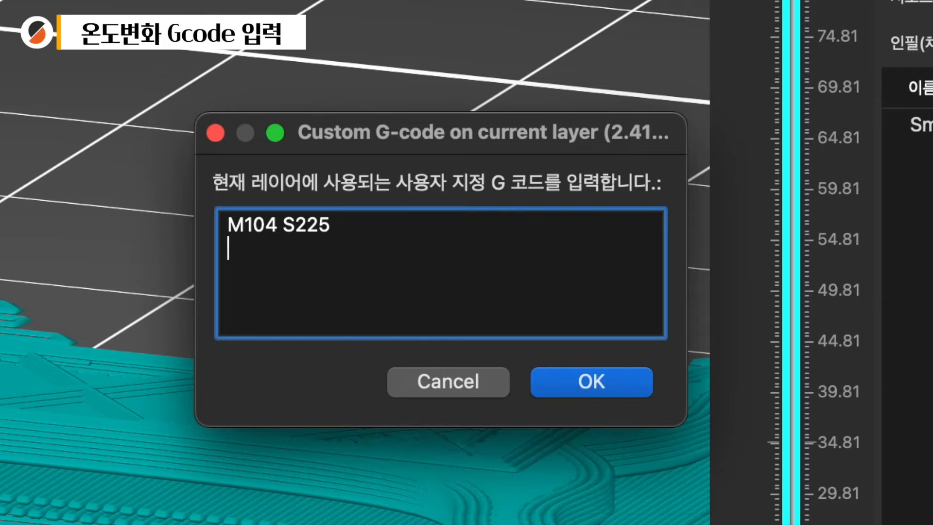
key(BackSpace)
Step: Apply the M104 S225 custom G-code to the 2.41 mm layer
drag(392, 225, 175, 194)
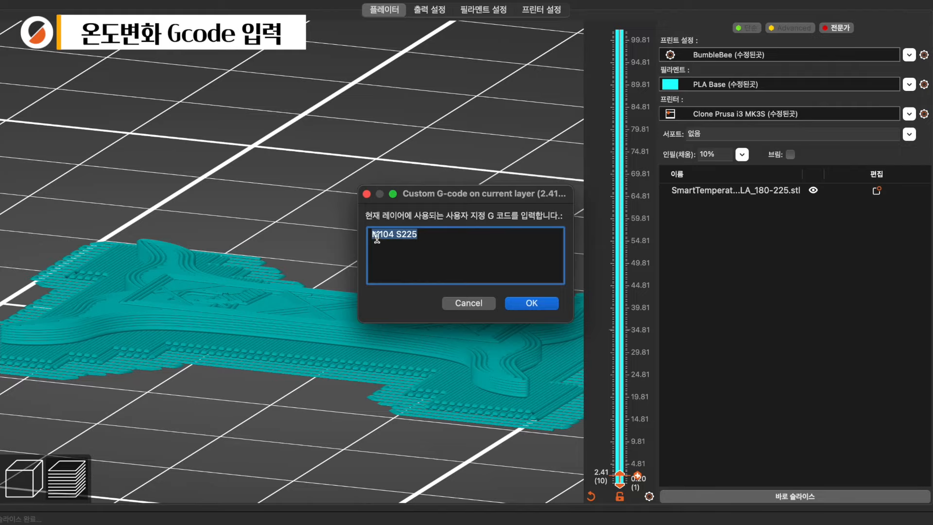
click(431, 234)
key(super+a)
click(530, 303)
Step: Raise the layer preview to 12.41 mm and add the custom G-code M104 S220 there
drag(484, 252, 481, 249)
drag(421, 348, 369, 380)
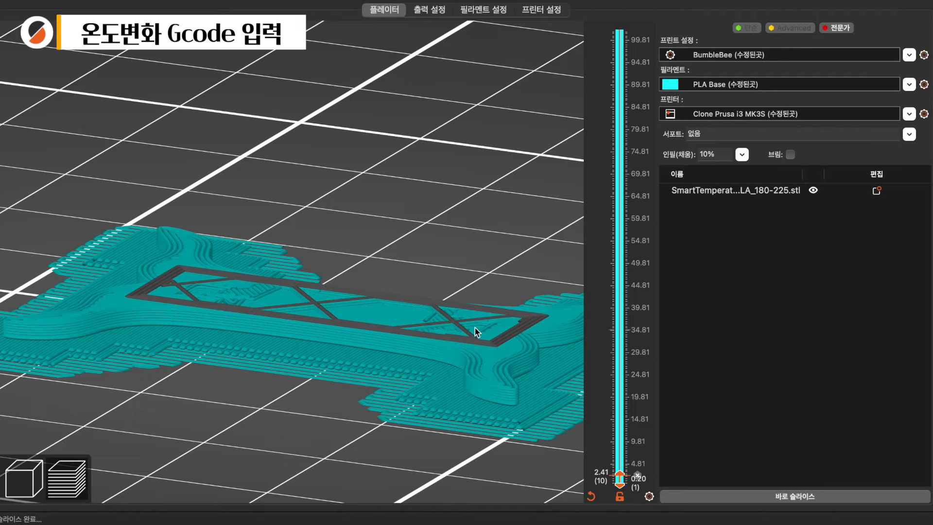
drag(622, 476, 627, 435)
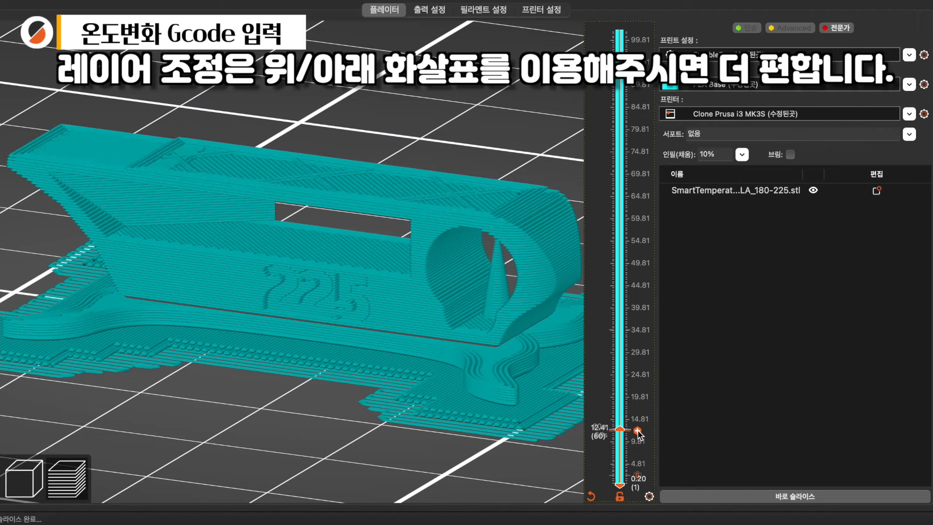
right_click(638, 431)
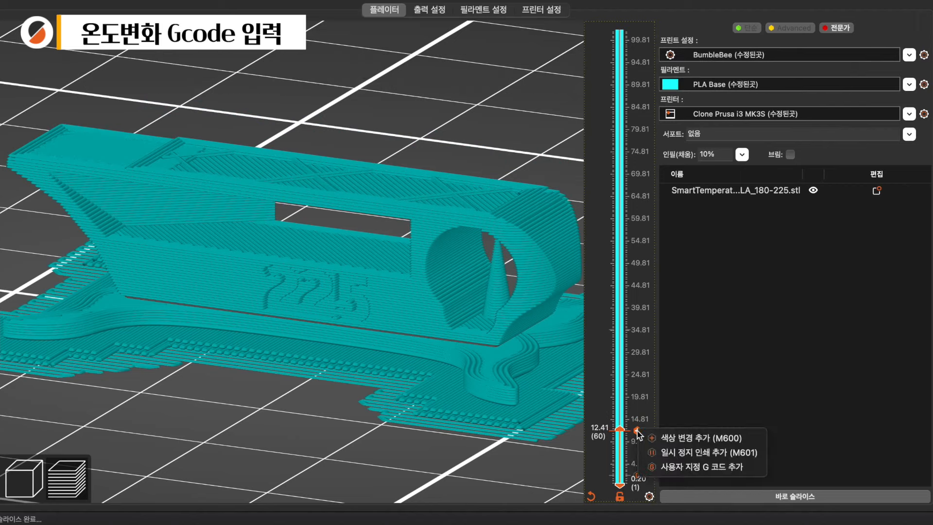
click(687, 469)
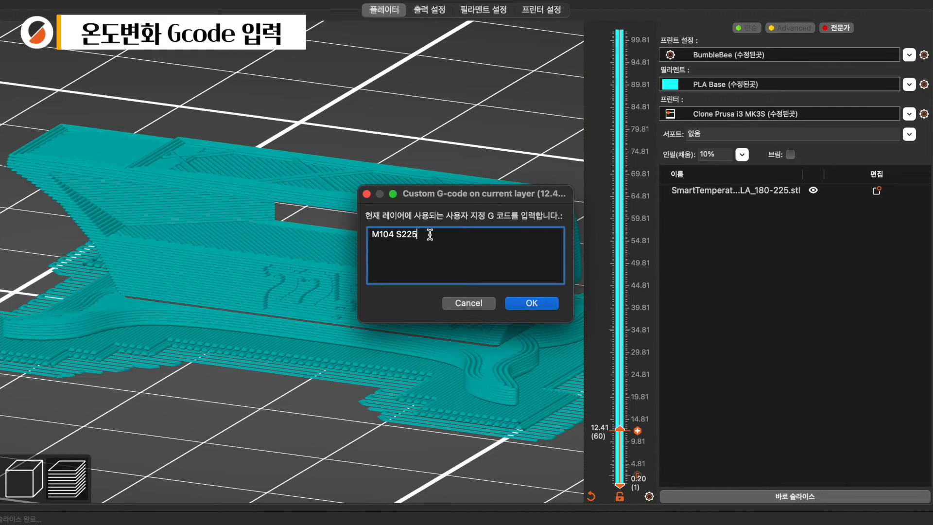
key(BackSpace)
click(532, 304)
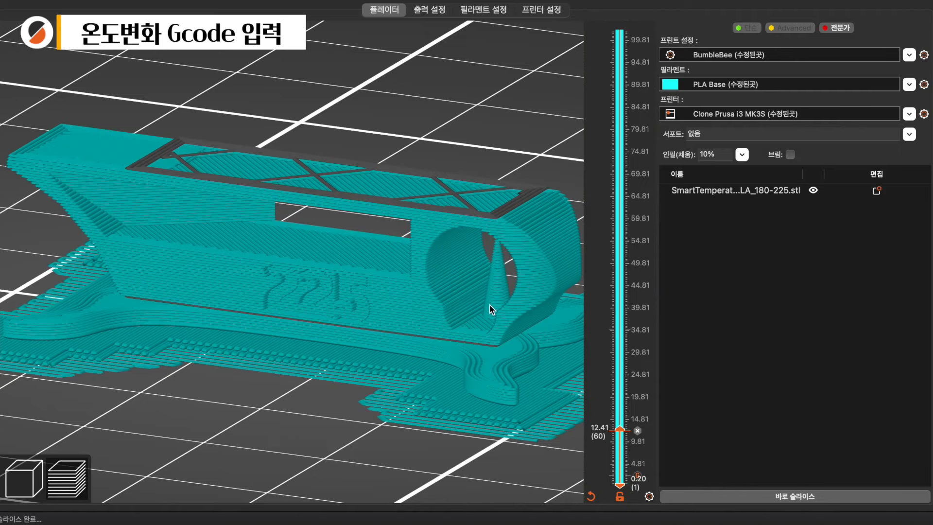
Step: Add the custom G-code M104 S215 at the 22.41 mm layer and M104 S210 at the 32.41 mm layer
scroll(465, 232, down, 5)
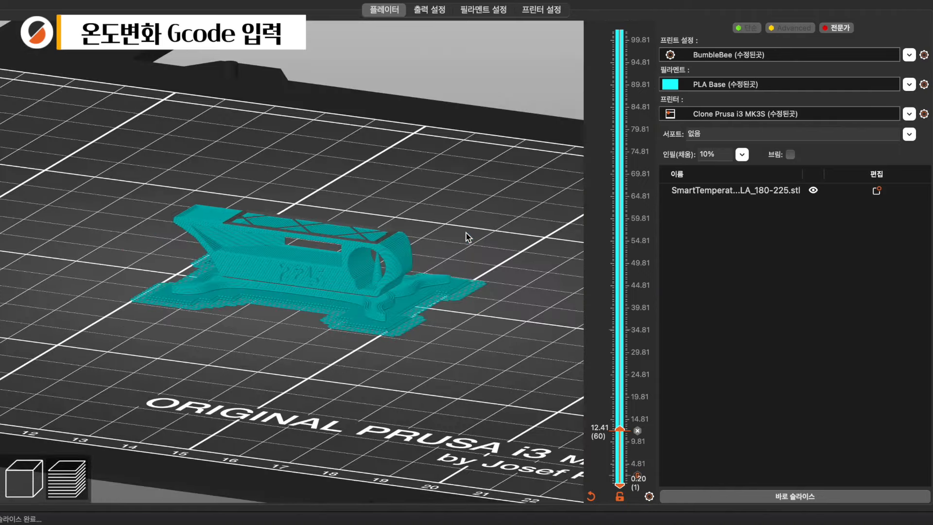
middle_drag(423, 175, 477, 264)
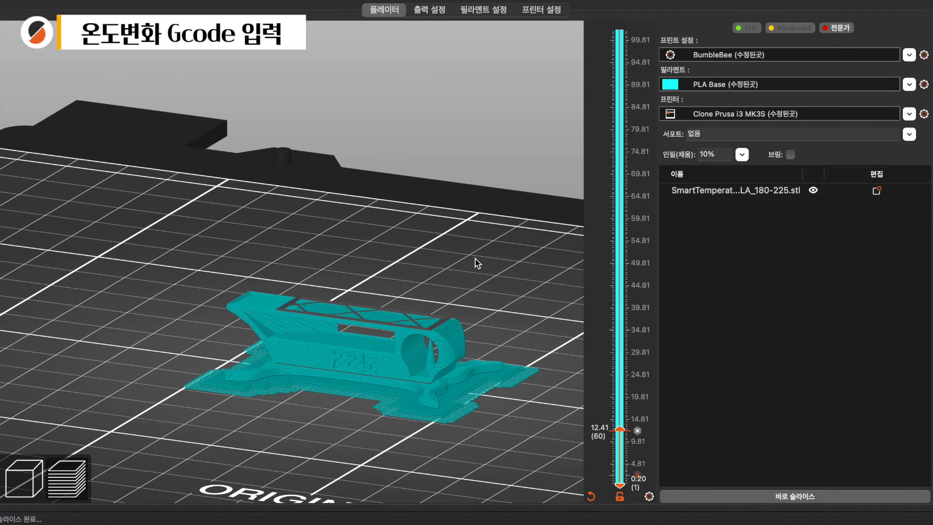
right_click(637, 386)
drag(619, 429, 620, 250)
click(695, 421)
click(556, 339)
right_click(637, 341)
click(695, 377)
click(531, 303)
Step: Add custom G-code temperature changes at the first layers of the tower's 205, 200 and 195 floors
right_click(637, 296)
click(687, 332)
click(531, 302)
right_click(637, 252)
click(679, 291)
right_drag(510, 160, 517, 301)
right_click(637, 207)
click(681, 244)
drag(620, 251, 619, 27)
click(531, 303)
Step: Add custom G-code temperature changes at the first layers of the tower's 190, 185 and 180 floors
right_click(637, 162)
right_click(637, 118)
click(685, 156)
click(531, 303)
right_click(637, 74)
click(685, 112)
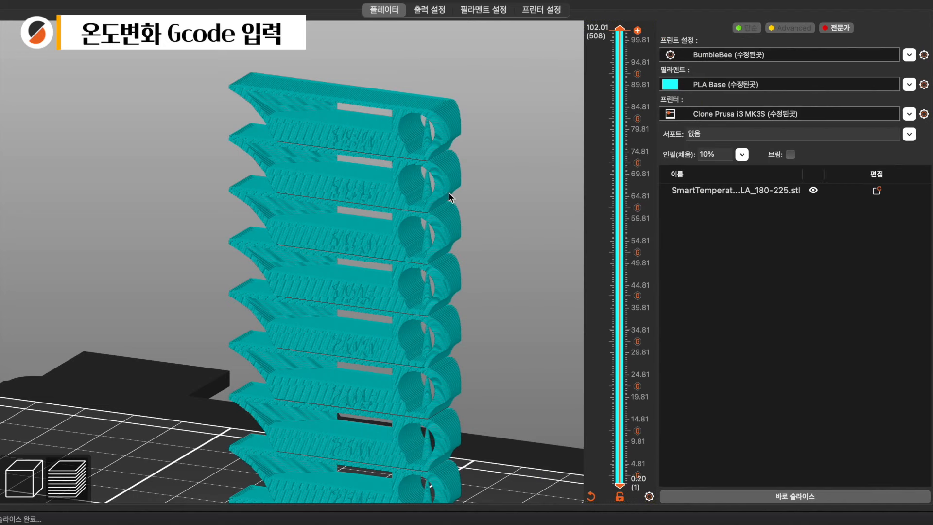
Step: Check the complete tower in the layer preview and slice it with the custom G-codes in place
middle_drag(514, 208, 519, 44)
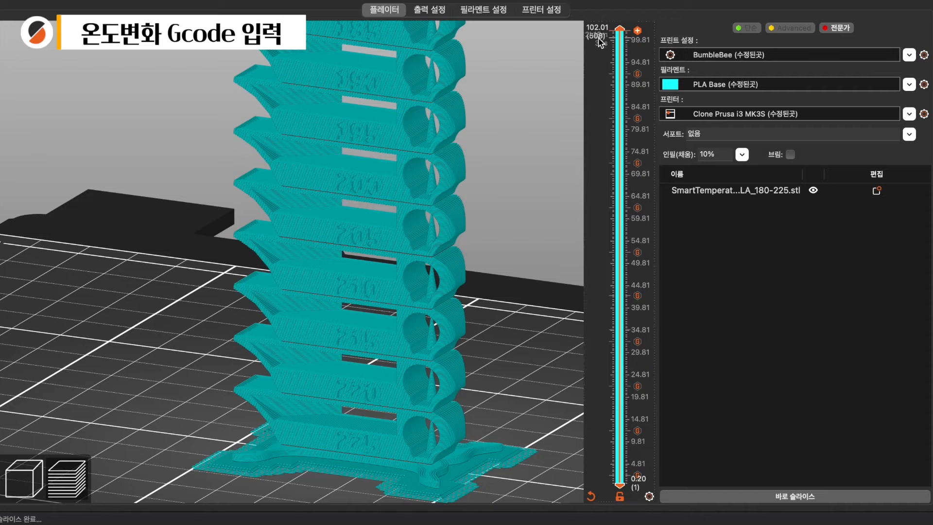
drag(619, 28, 615, 240)
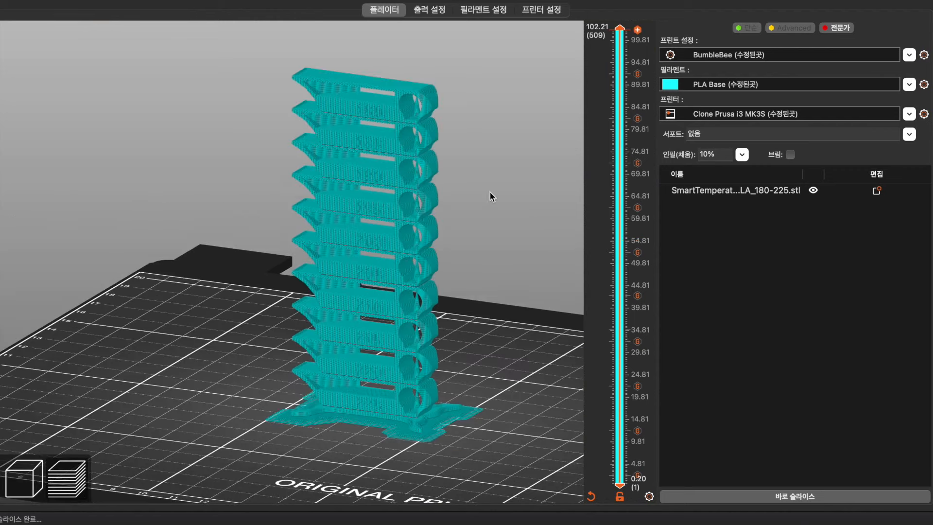
drag(471, 240, 488, 244)
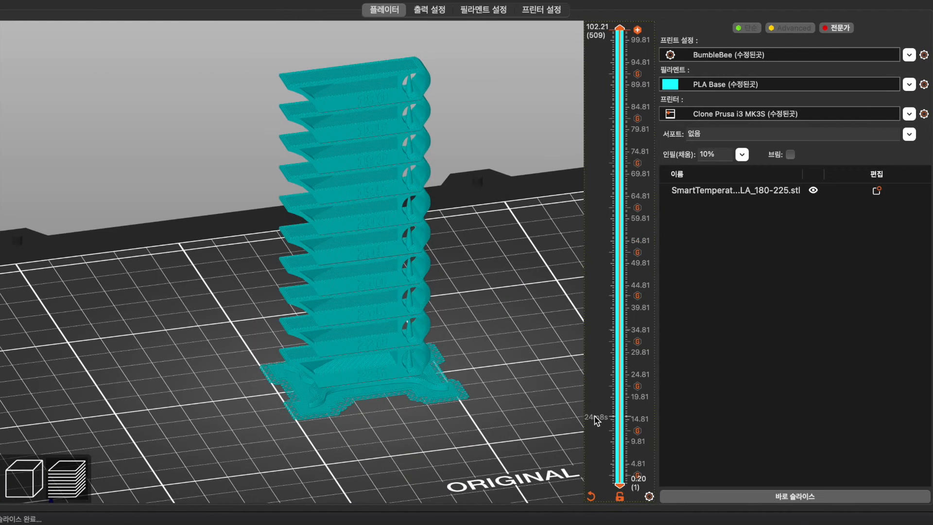
click(773, 496)
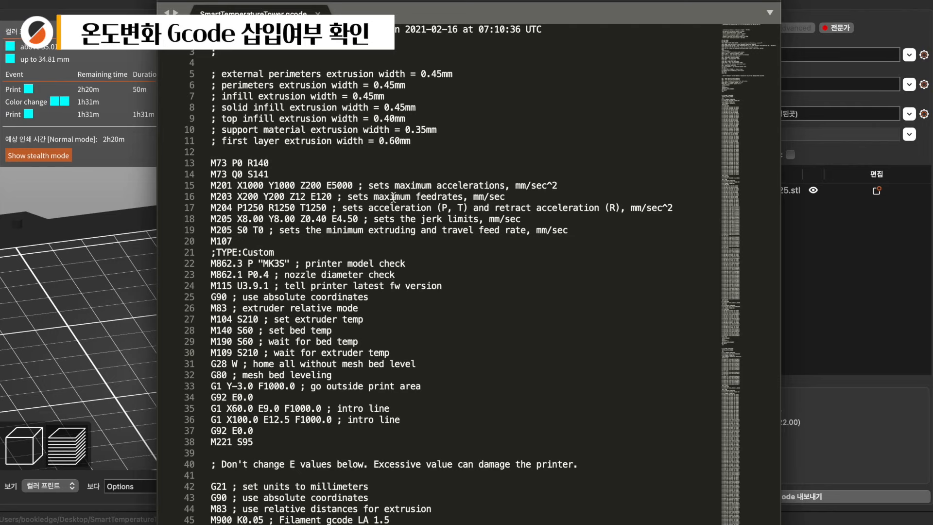
Step: In the text editor, search SmartTemperatureTower.gcode for M104 and step through the matches to check the temperature at each layer height
scroll(436, 281, down, 2)
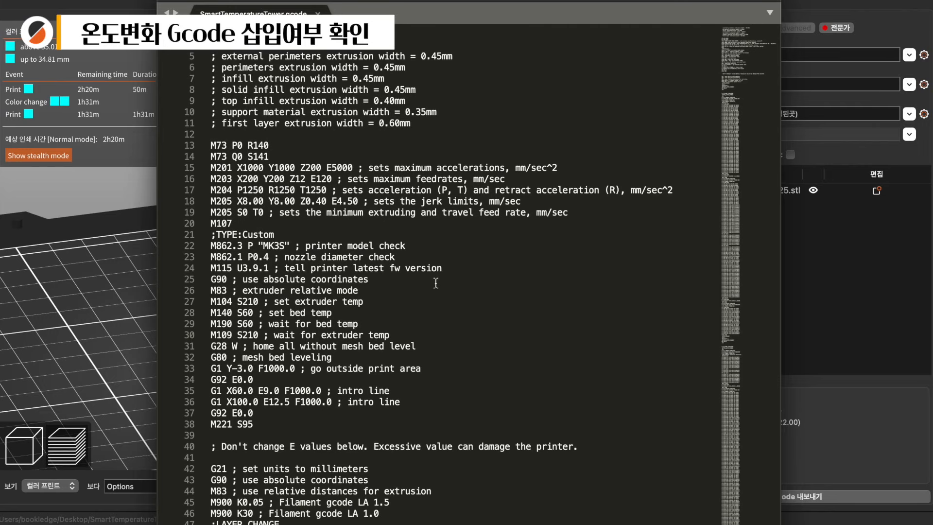
key(super+f)
text(M104)
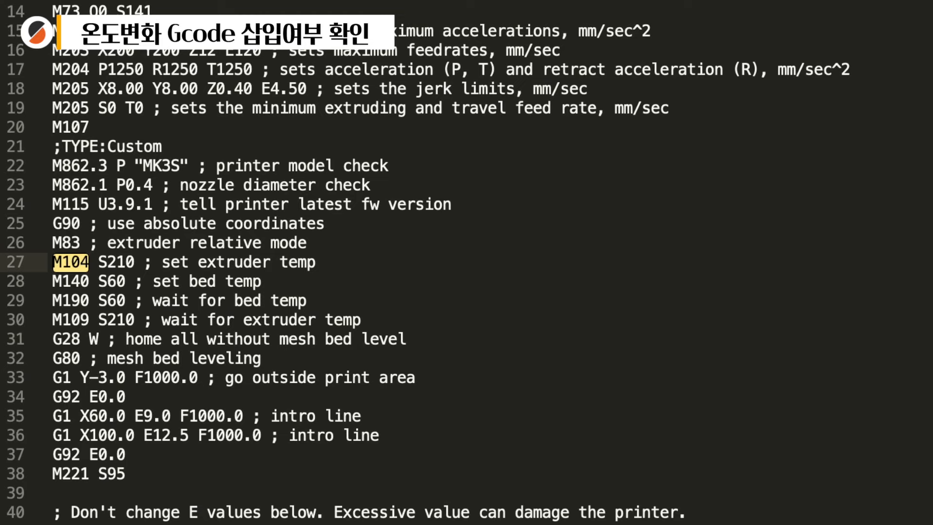
key(Return)
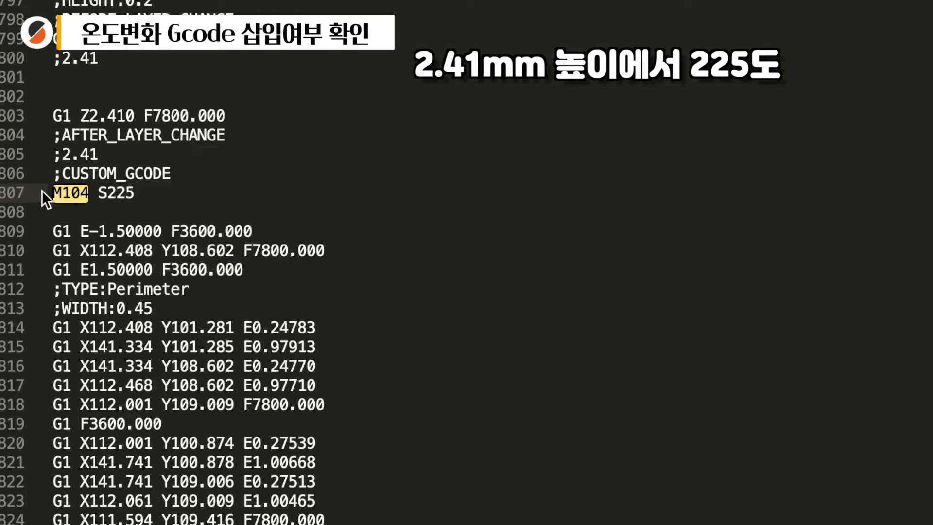
key(Return)
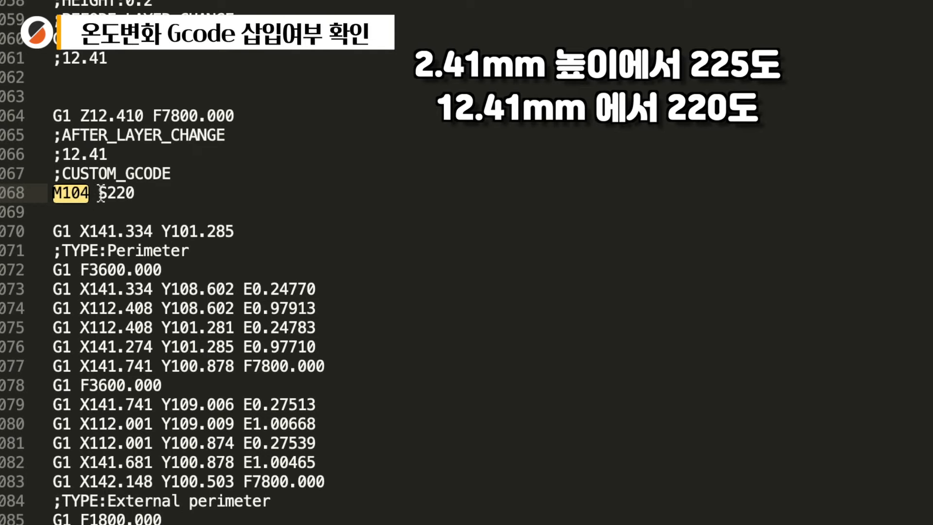
key(Return)
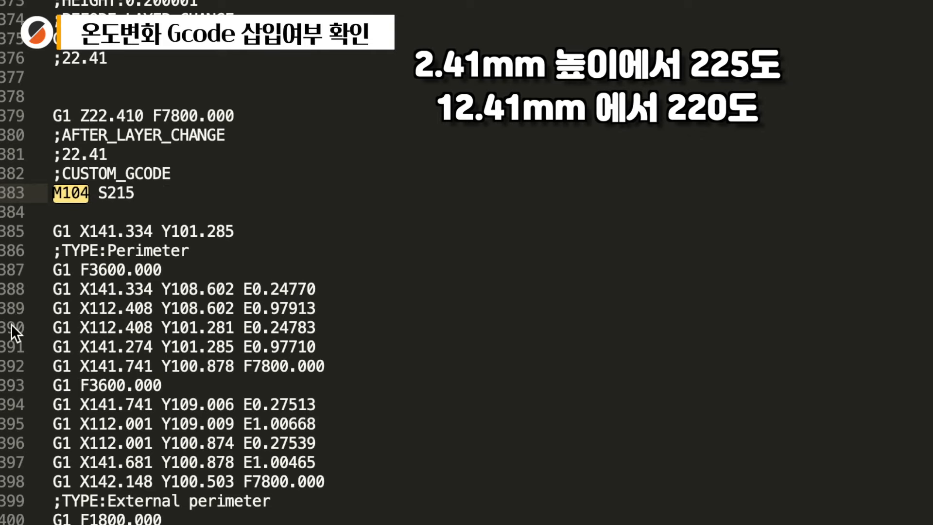
key(Return)
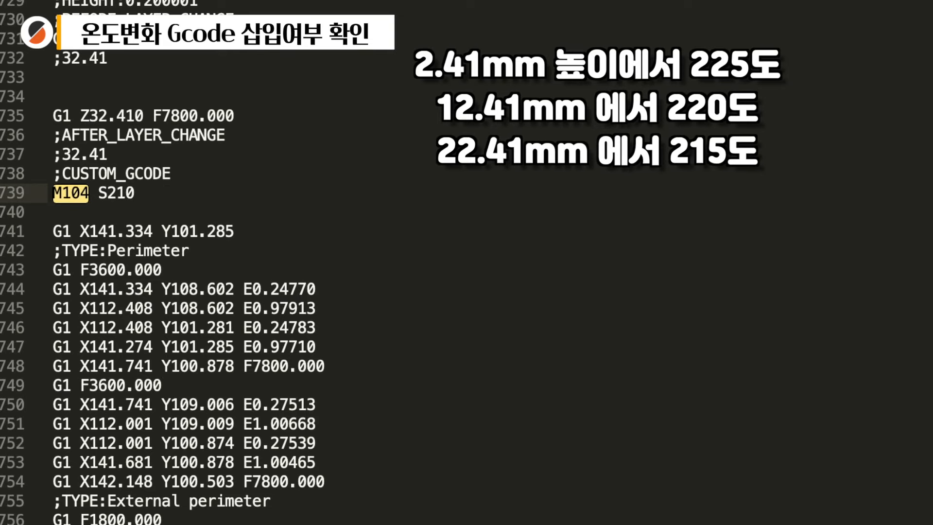
key(Return)
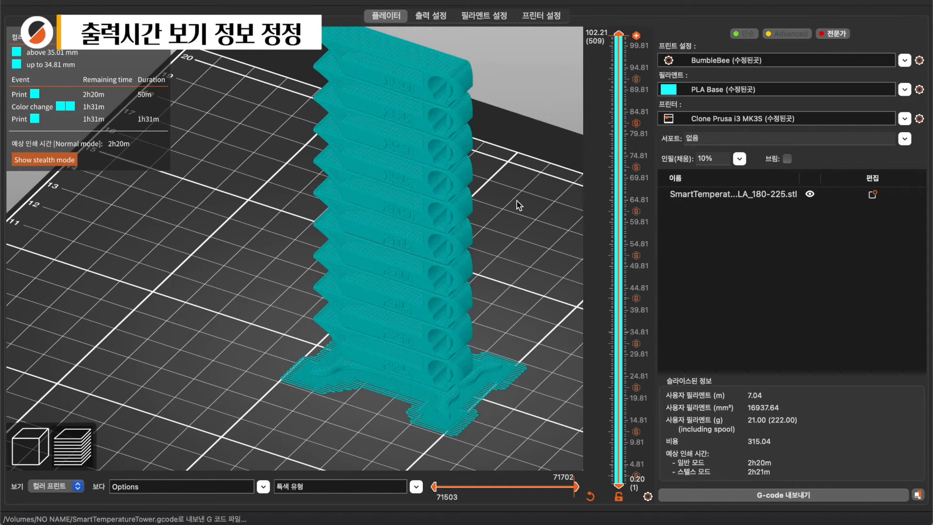
Step: Switch back to PrusaSlicer, view the layer slider's ruler mode options, and examine the estimated print times down to the 60.81 mm layer
drag(517, 200, 516, 201)
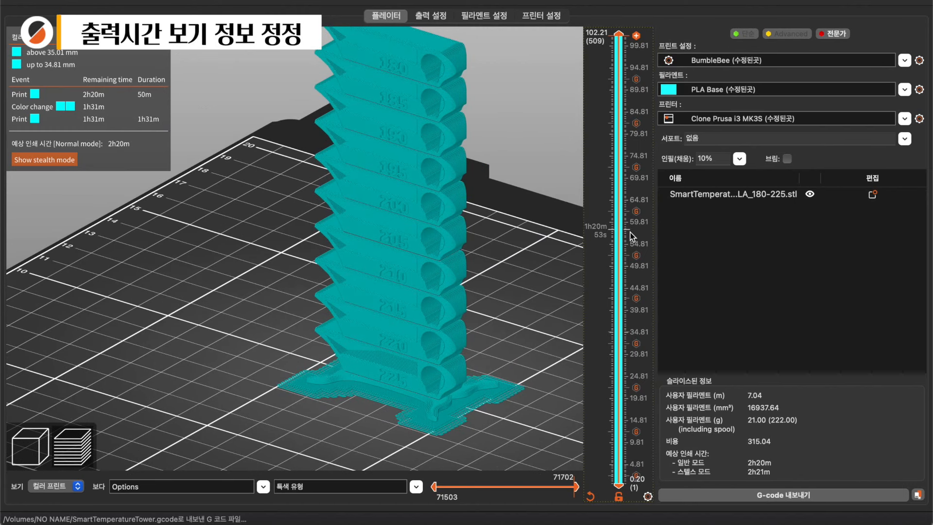
click(648, 496)
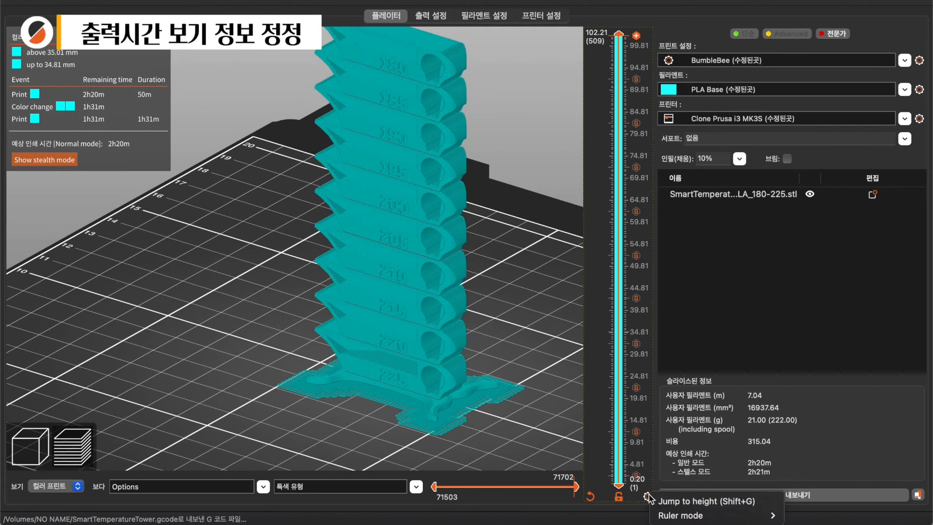
mouse_move(714, 520)
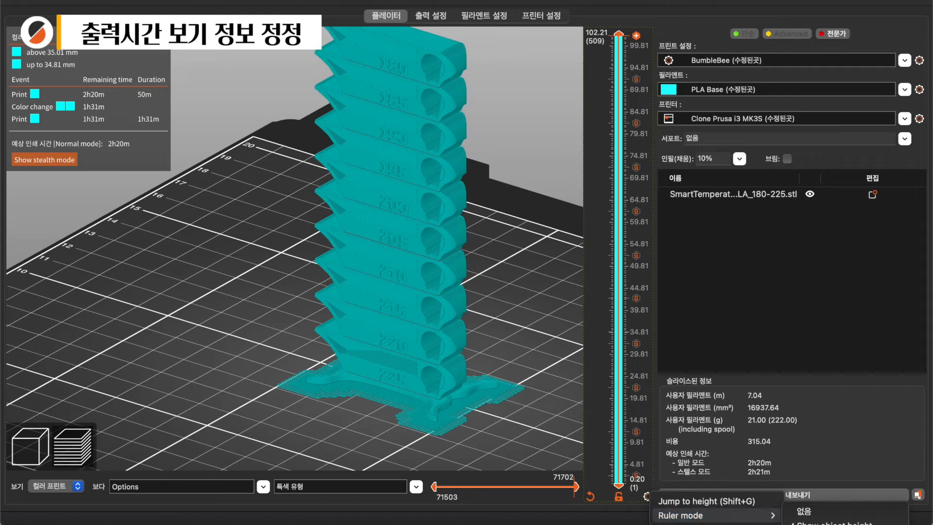
click(519, 306)
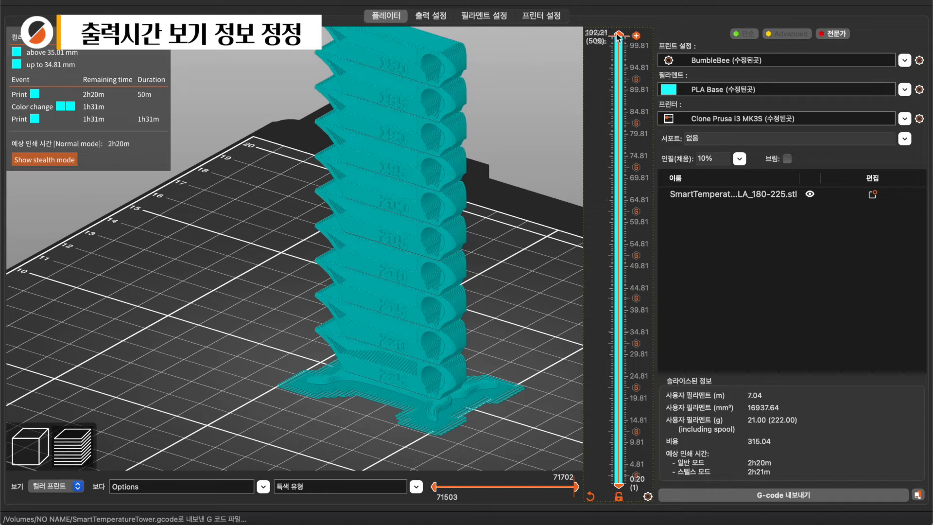
drag(620, 36, 628, 223)
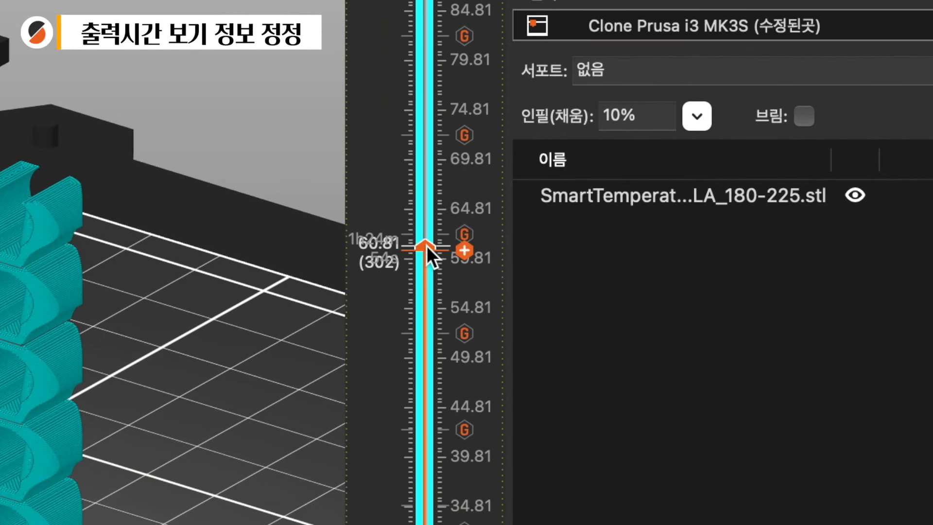
drag(427, 243, 424, 0)
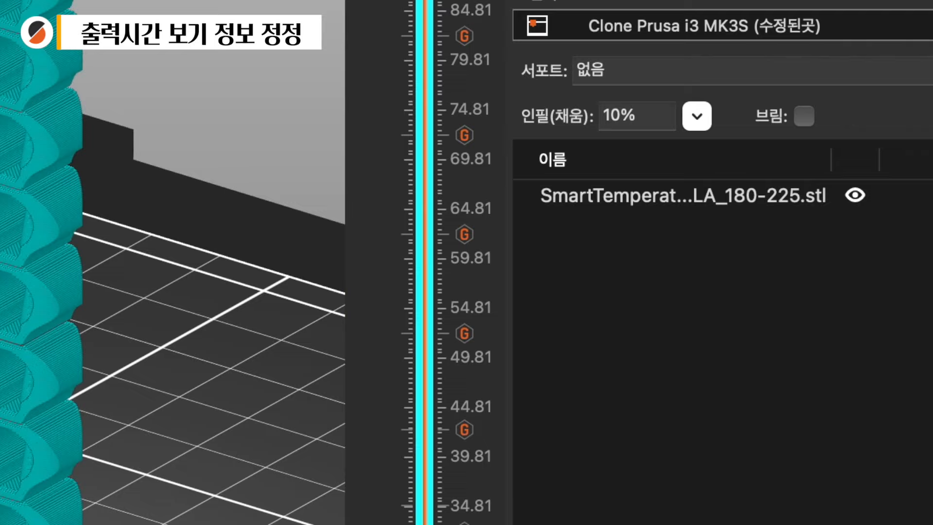